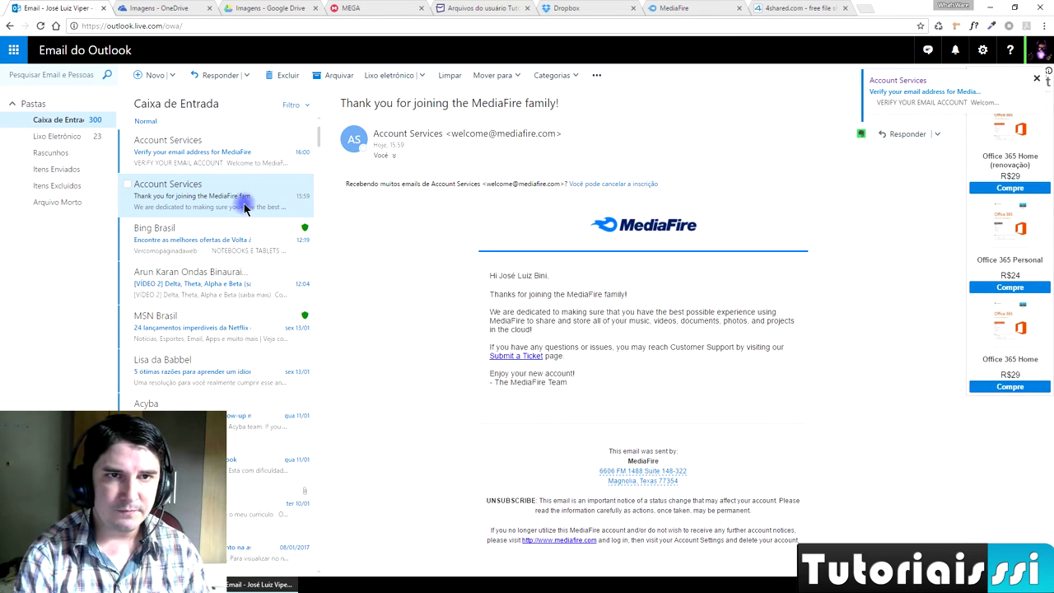
Step: Open MediaFire's address-verification message and complete the account's email verification through its link
left_click(189, 159)
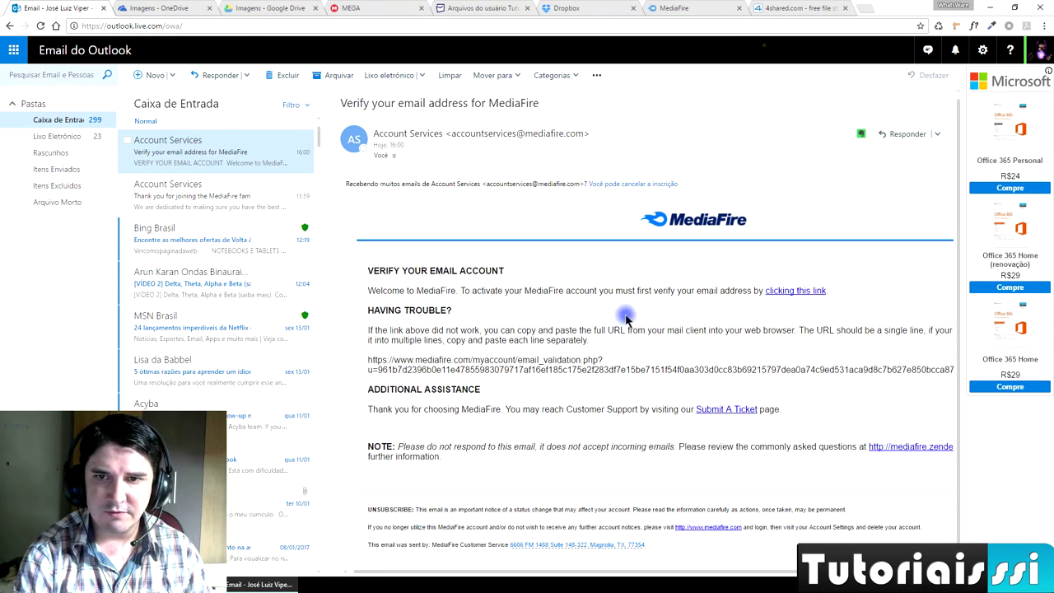
left_click(796, 291)
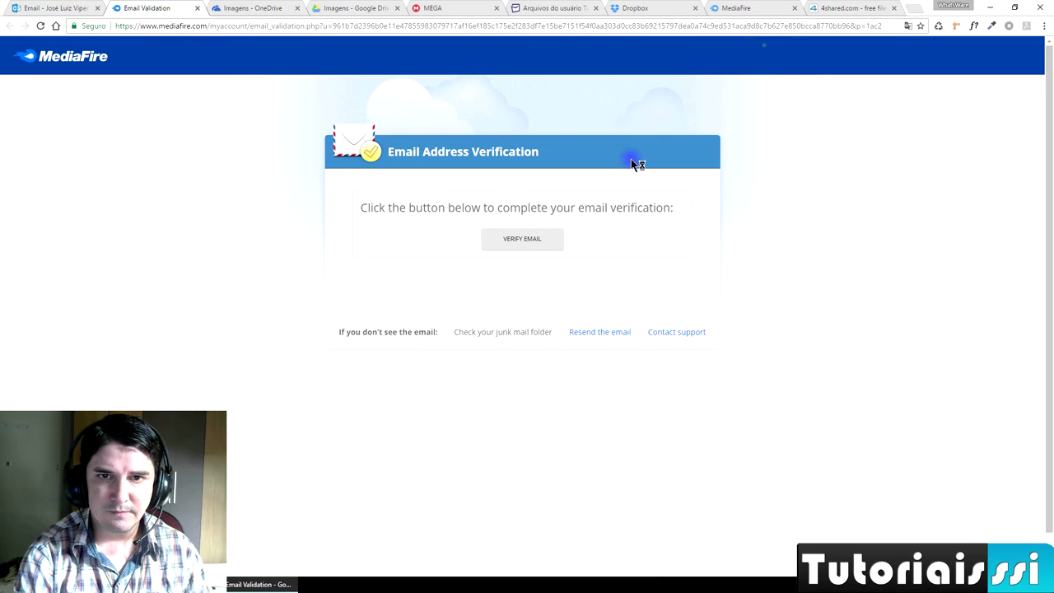
left_click(527, 242)
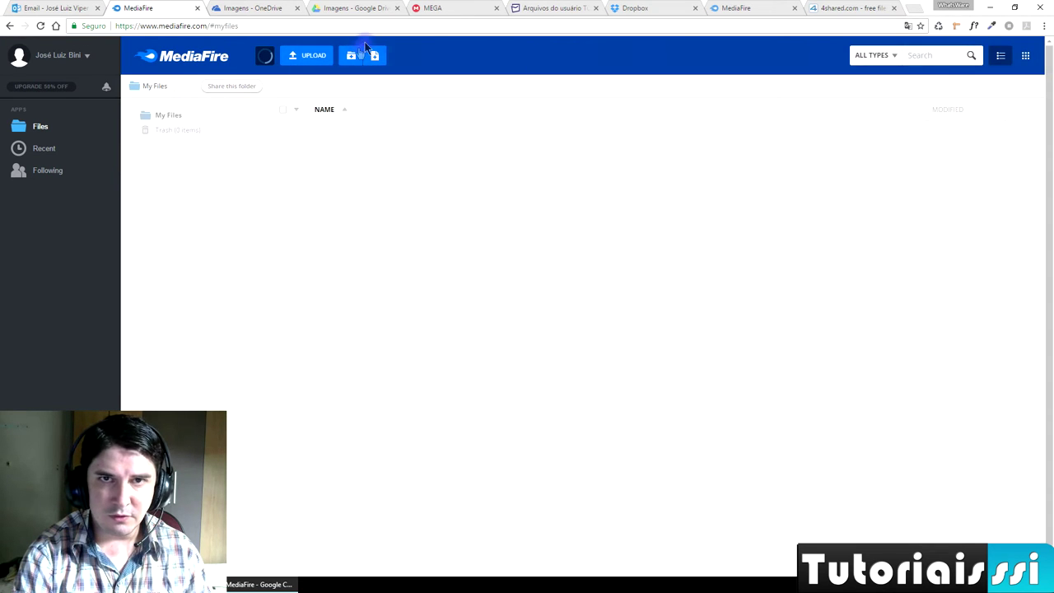
Step: Close the duplicate MediaFire page, return to the verified account's files and dismiss the welcome dialog
left_click(778, 10)
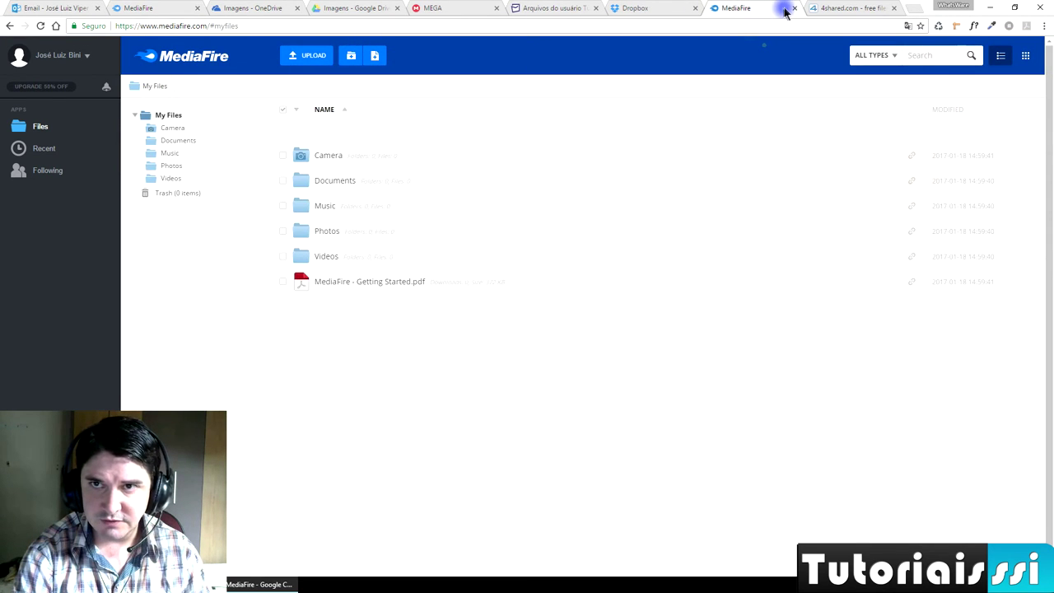
left_click(794, 9)
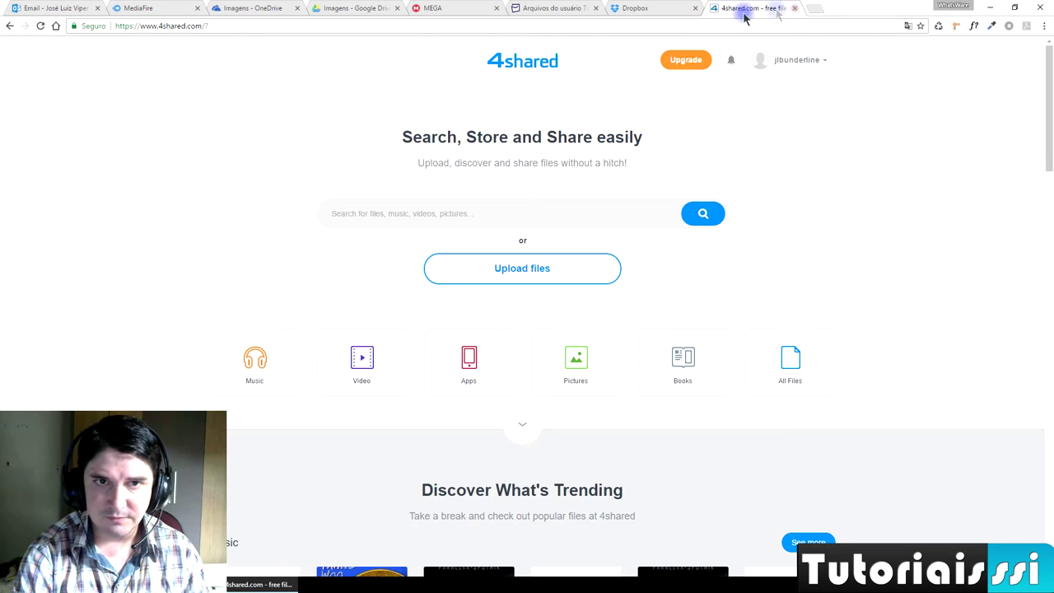
left_click(144, 8)
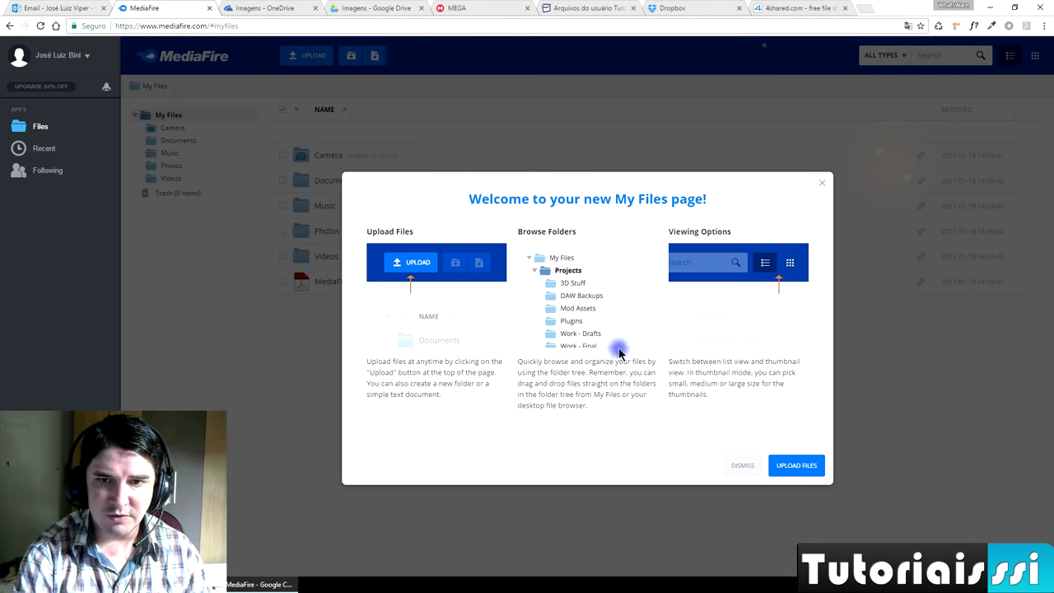
left_click(822, 185)
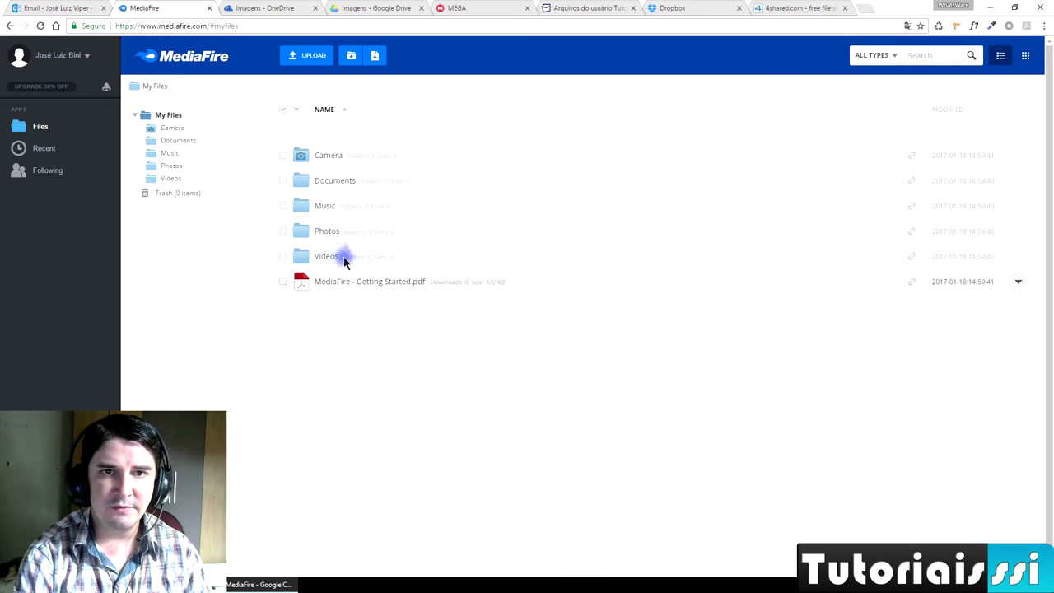
Step: Move "Share your work on MediaFire.png" from the Photos folder to the trash
left_click(333, 233)
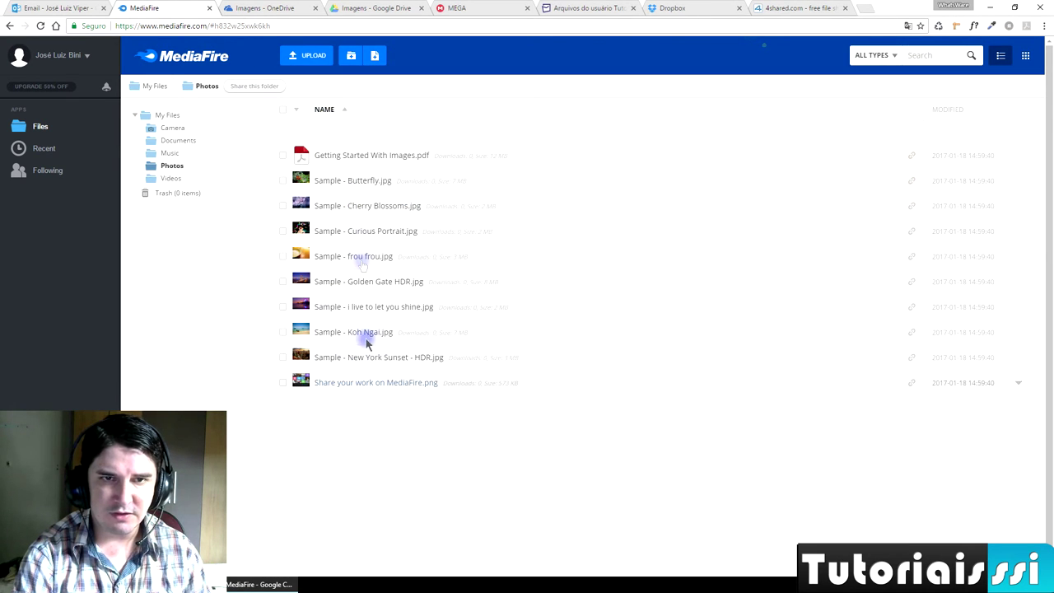
left_click(283, 384)
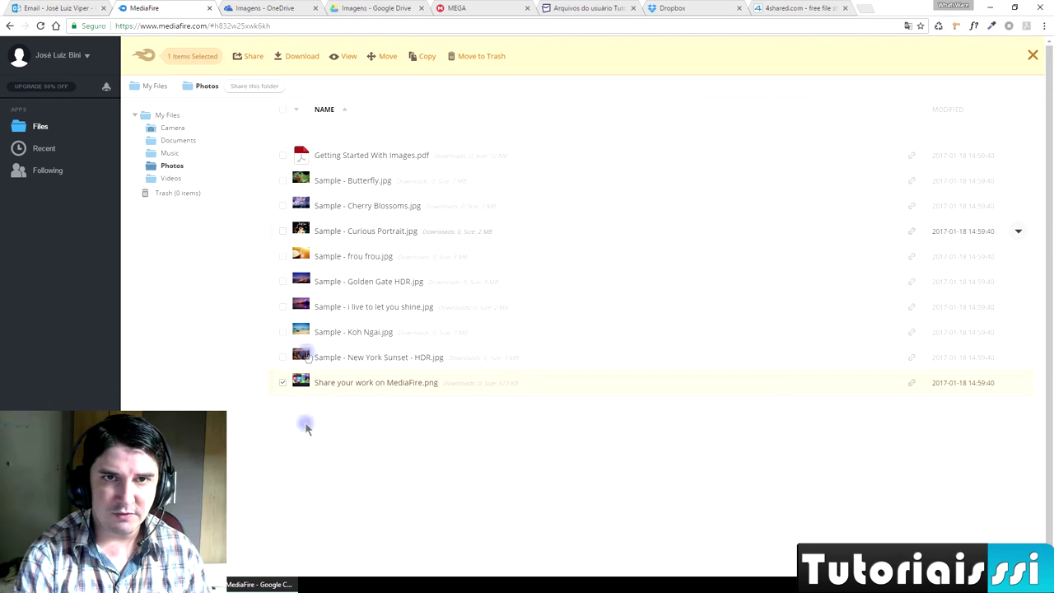
left_click(491, 57)
left_click(694, 365)
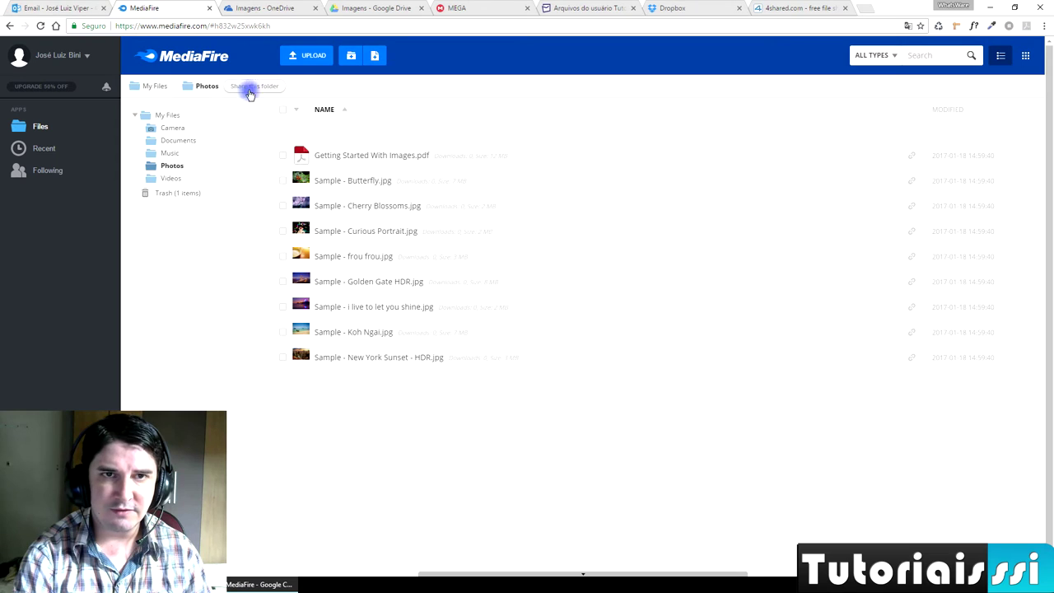
Step: Upload image003.jpg from the computer's IMG folder to the Photos folder and close the upload dialog
left_click(303, 59)
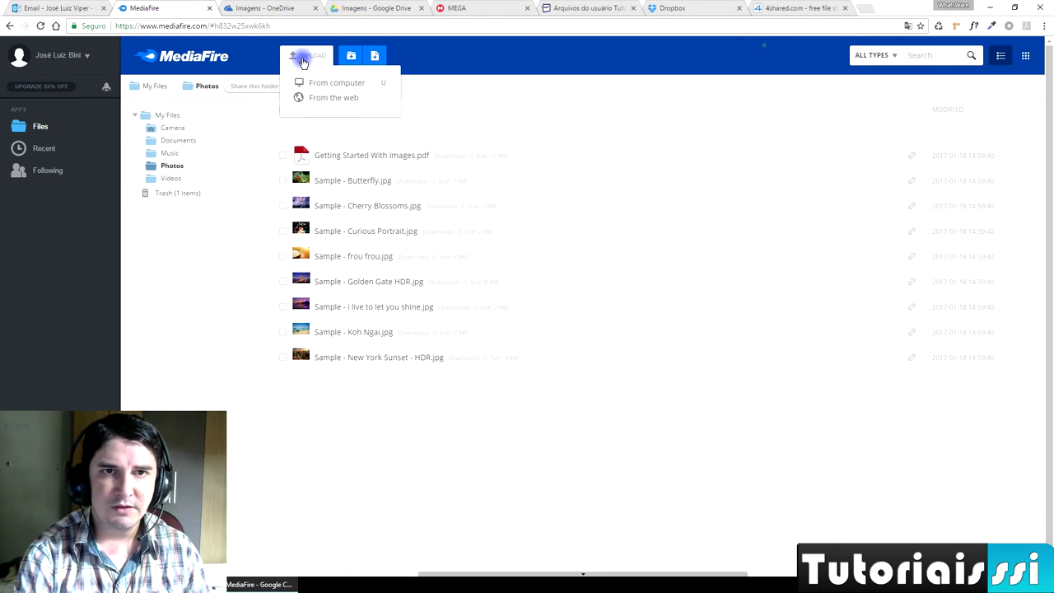
left_click(334, 89)
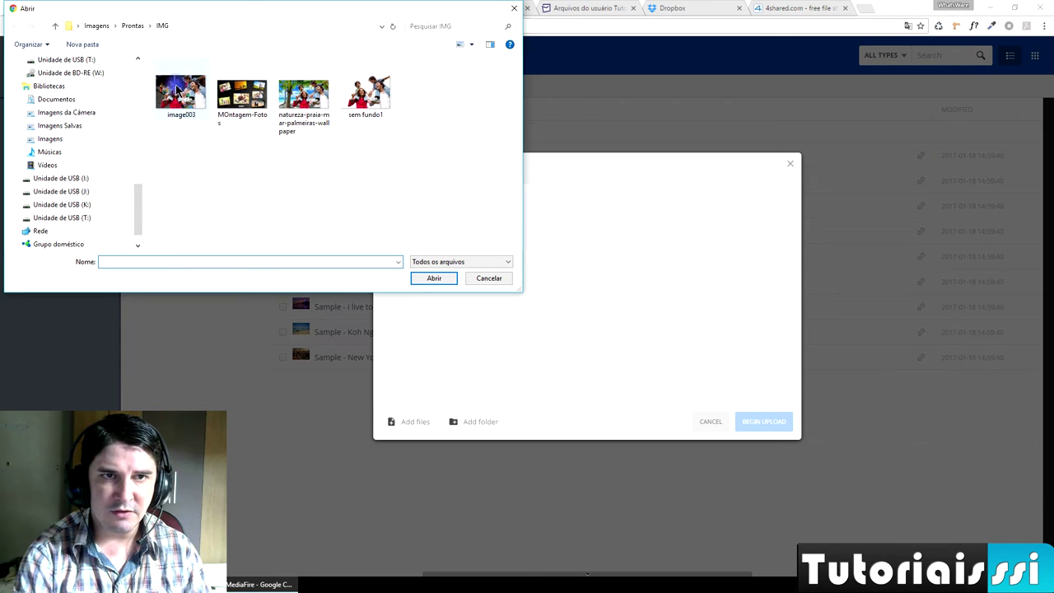
left_click(188, 114)
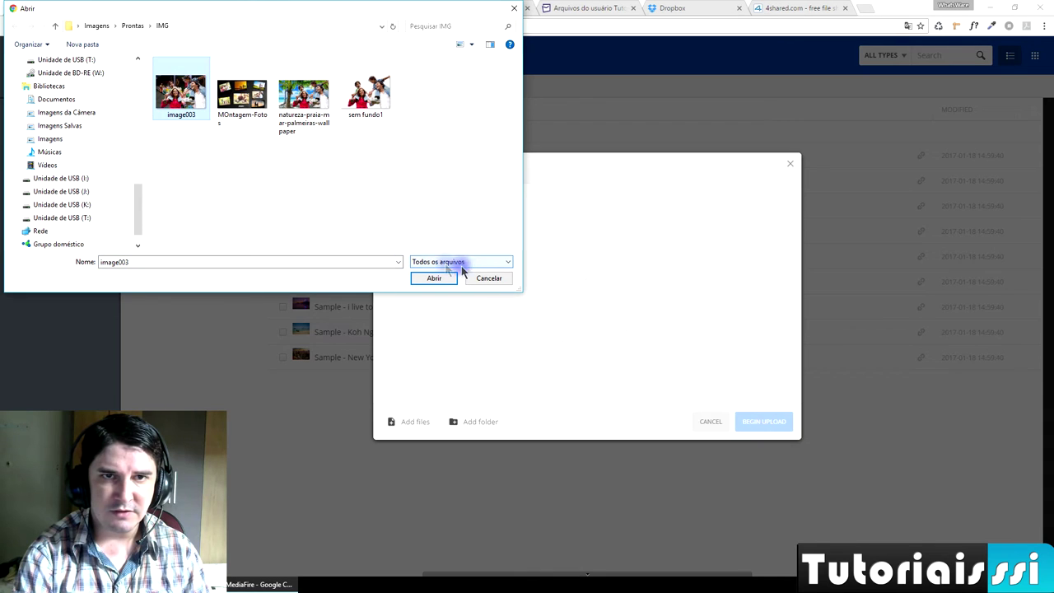
left_click(434, 278)
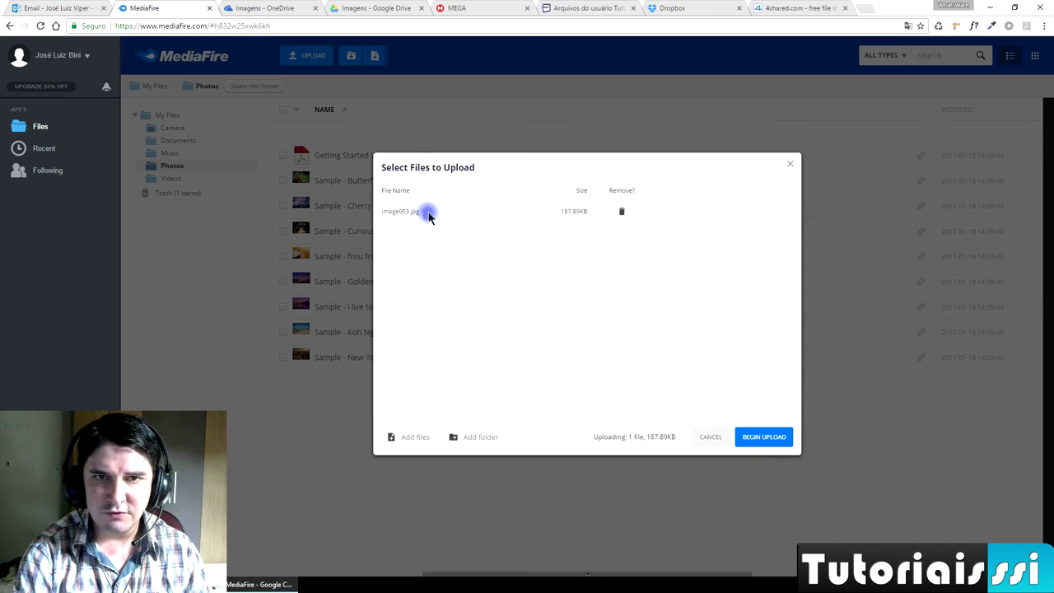
left_click(763, 437)
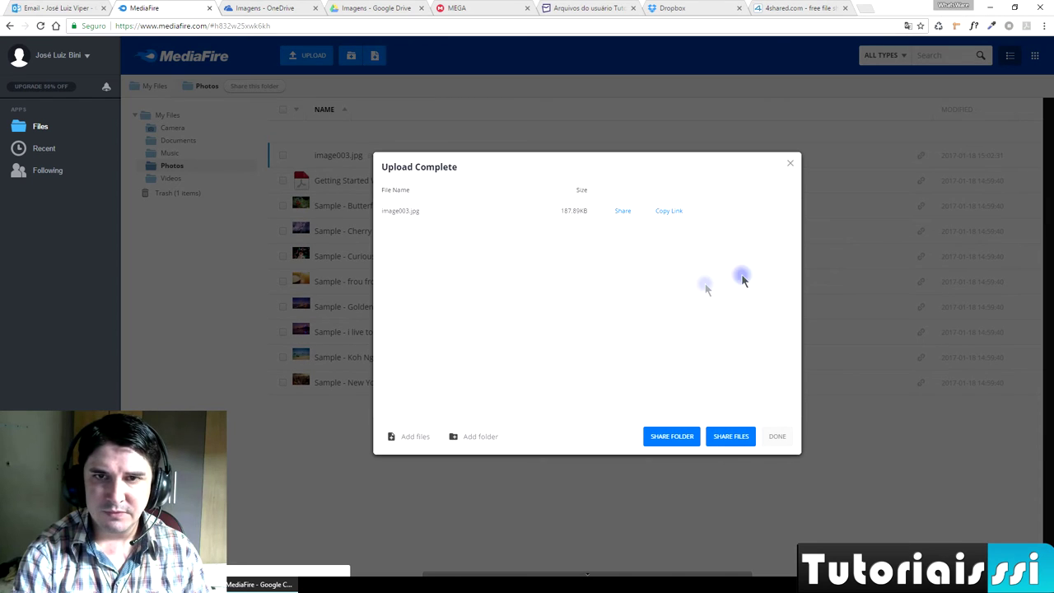
left_click(791, 166)
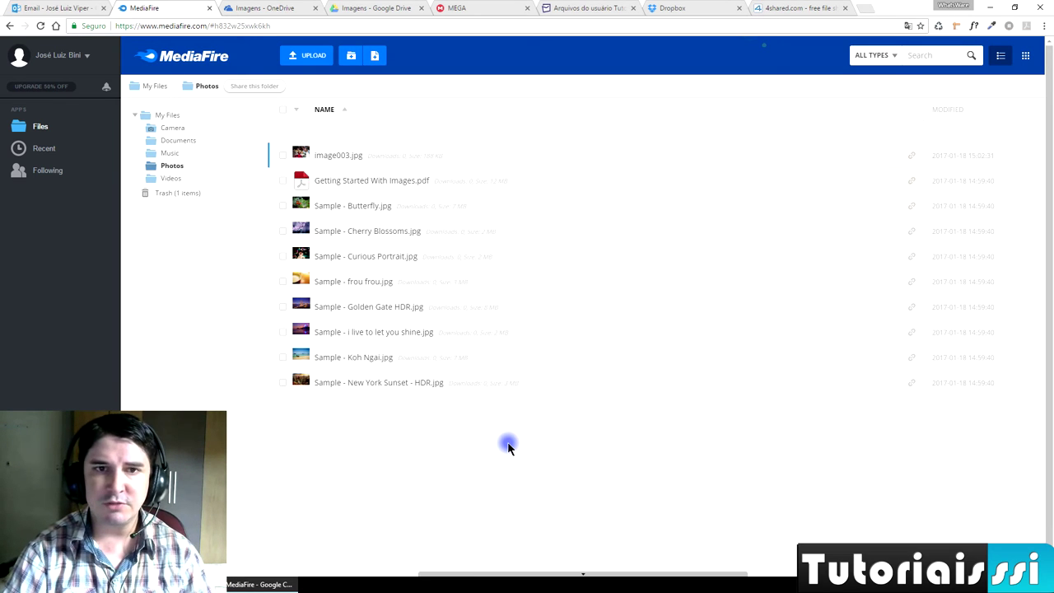
Step: Switch to File Explorer and compress the Prontas folder into Prontas.rar in RAR format, entering and confirming an archive password
key("alt+Tab")
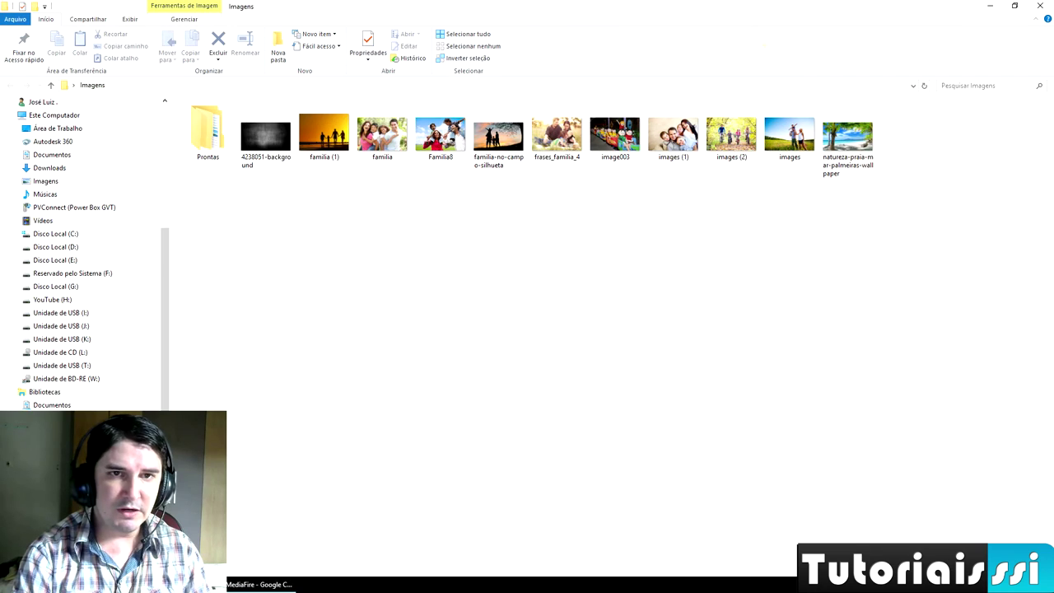
left_click(209, 127)
right_click(208, 128)
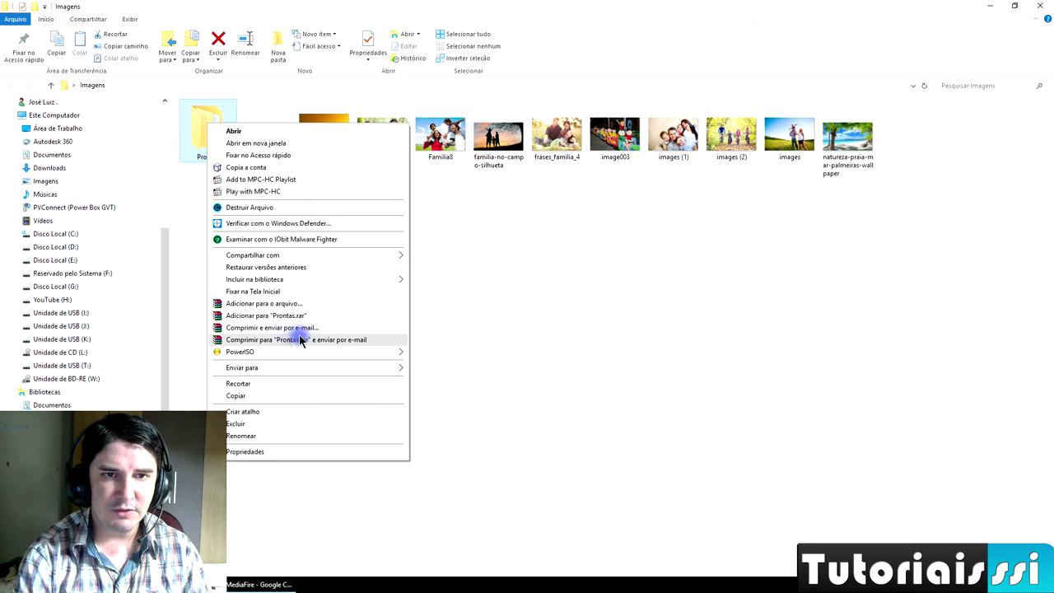
left_click(626, 242)
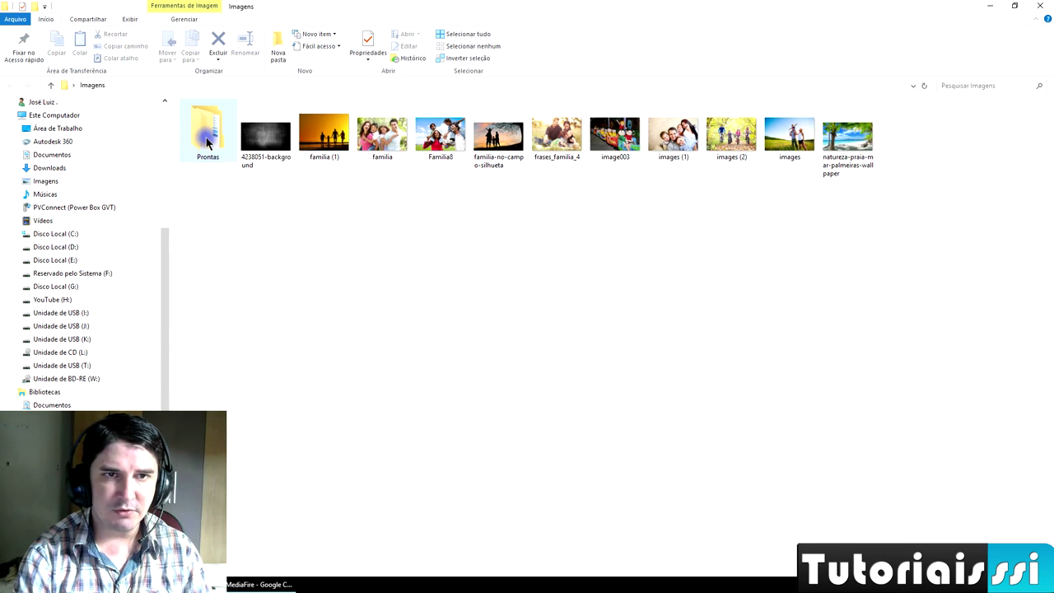
right_click(207, 140)
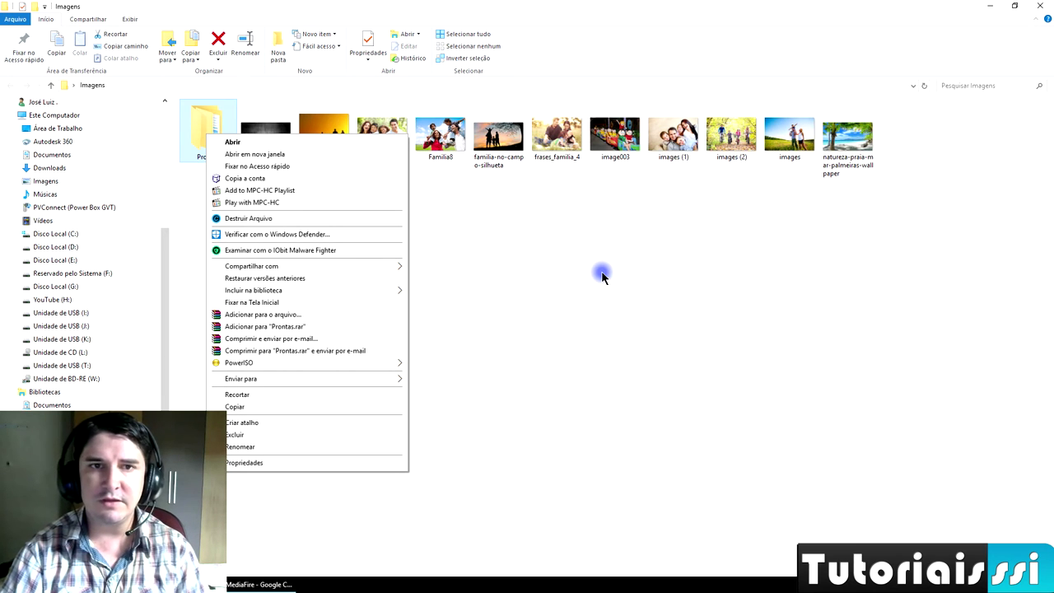
left_click(266, 315)
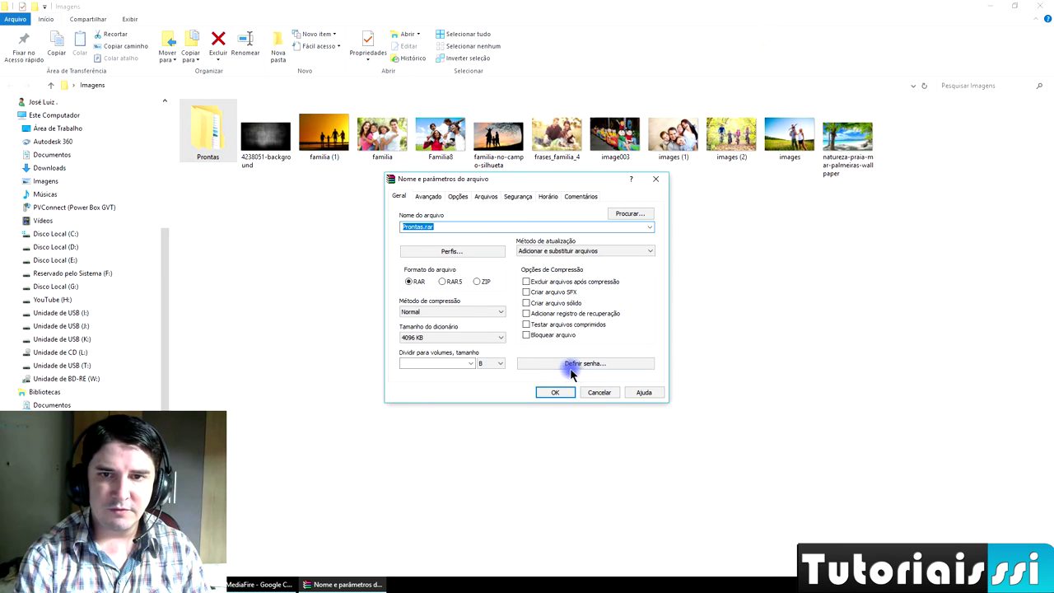
left_click(570, 365)
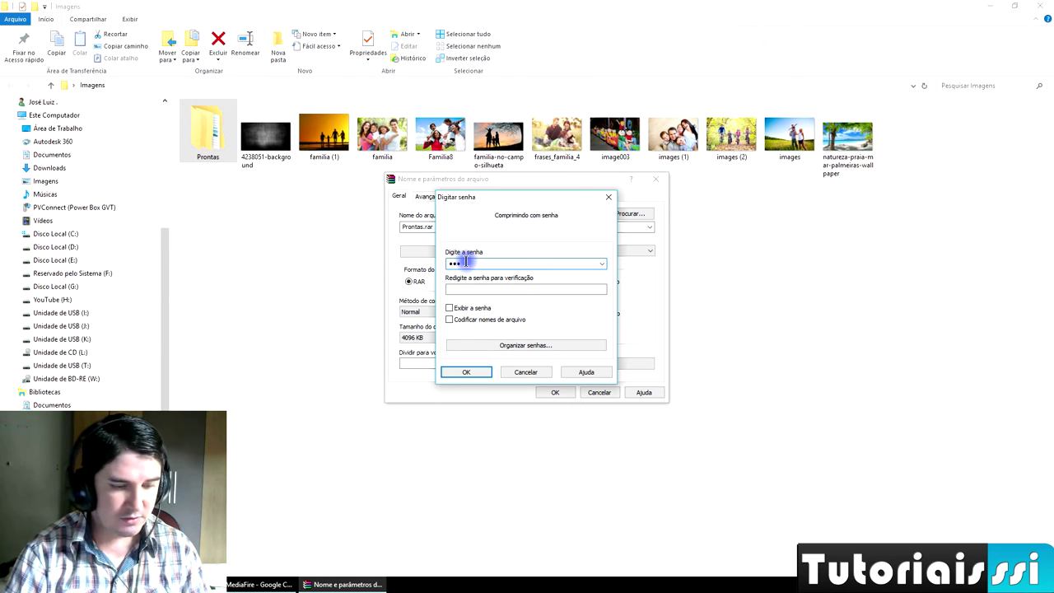
key("Tab")
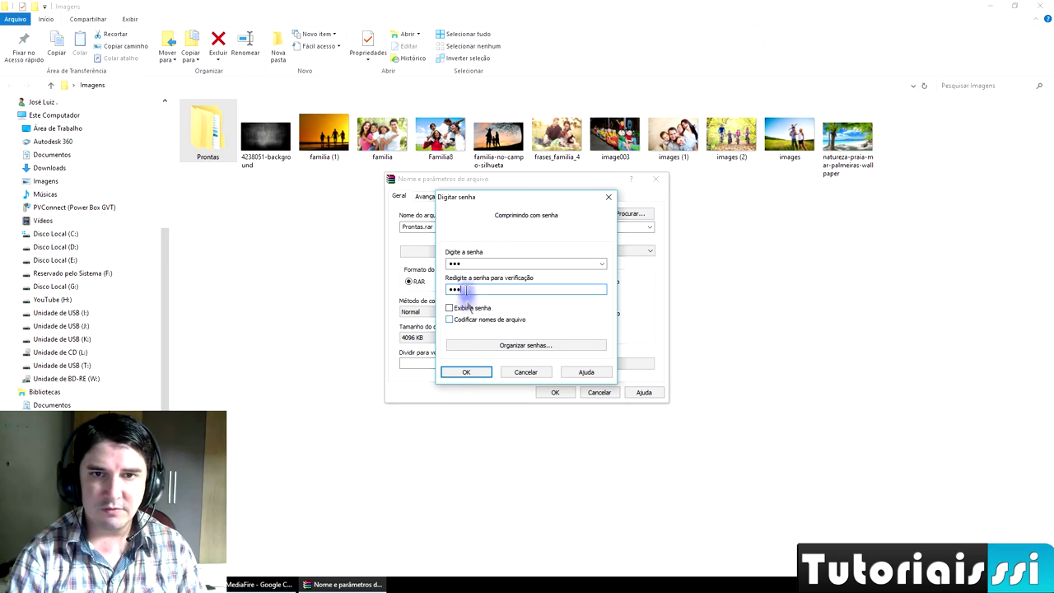
left_click(466, 372)
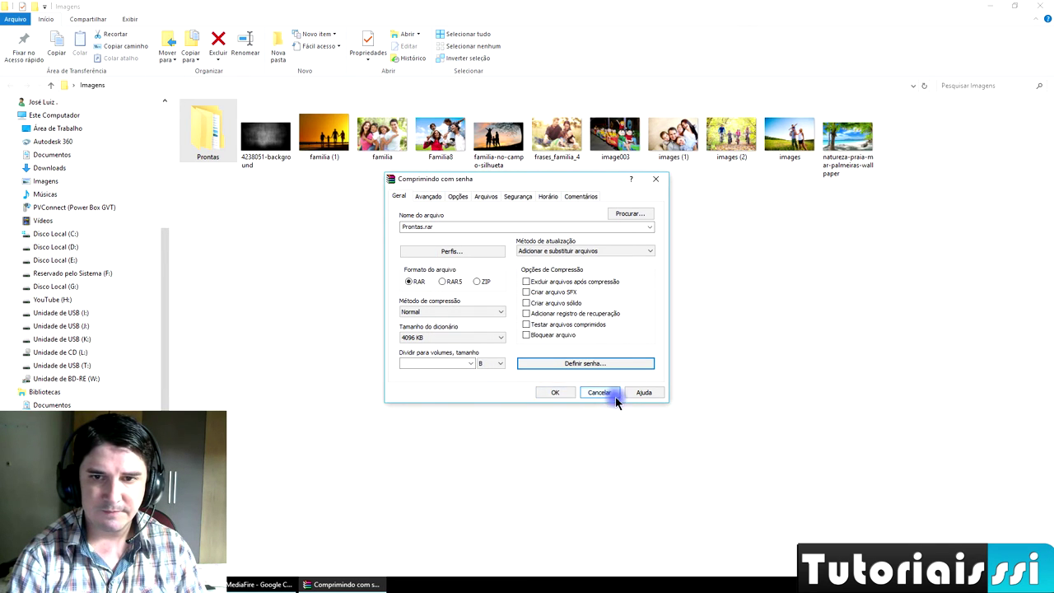
left_click(555, 392)
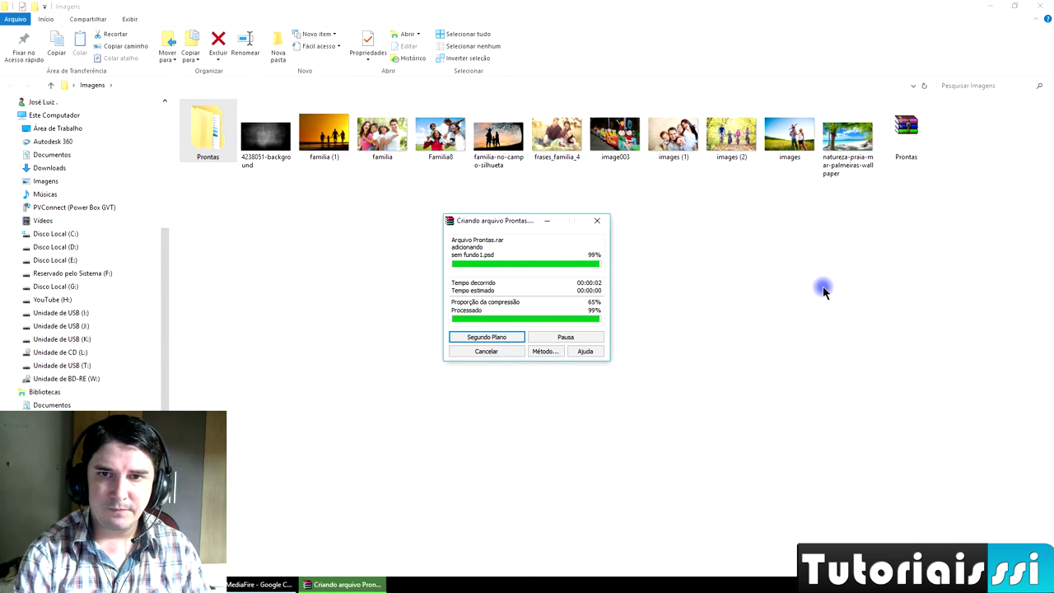
Step: Try to open the Prontas archive by entering a password, and close the diagnostic messages
mouse_move(910, 130)
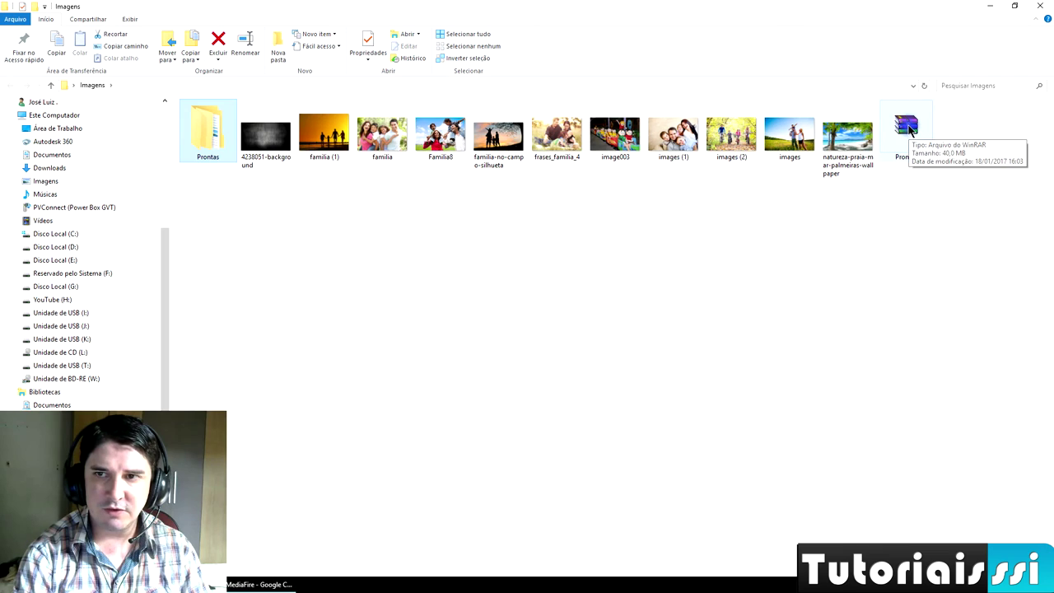
double_click(905, 125)
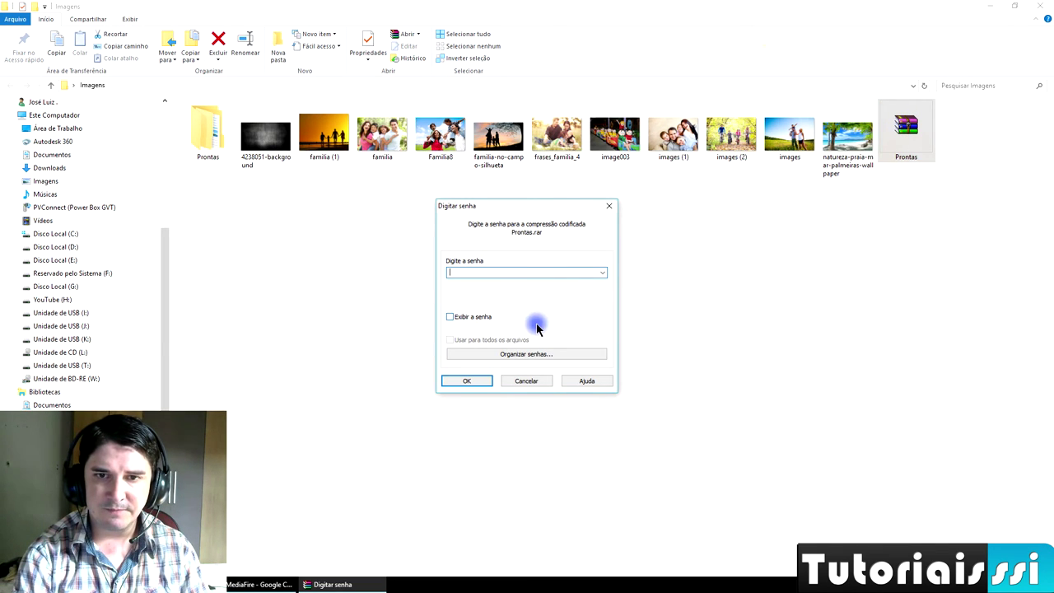
type("••••••")
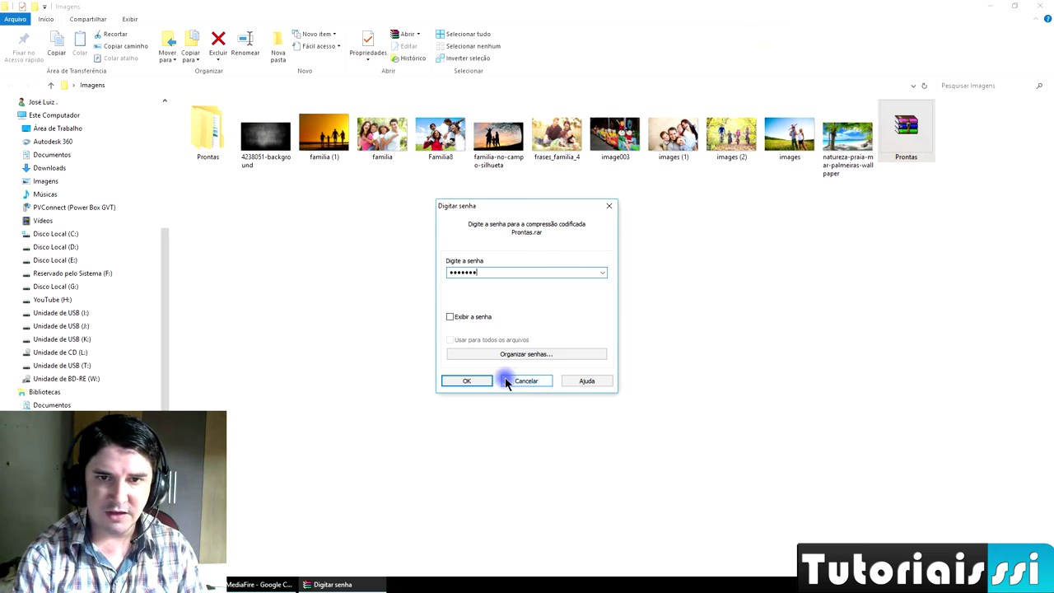
left_click(466, 381)
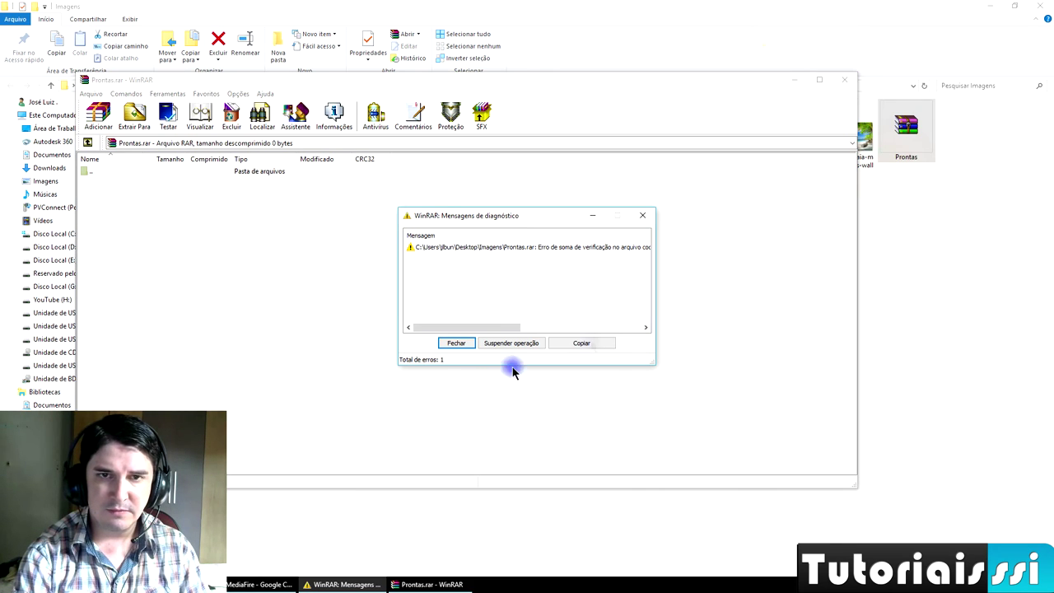
left_click(459, 345)
Step: Go up to the Imagens folder in WinRAR, view familia-no-campo-silhueta.jpg, and close the photo and WinRAR windows
double_click(356, 172)
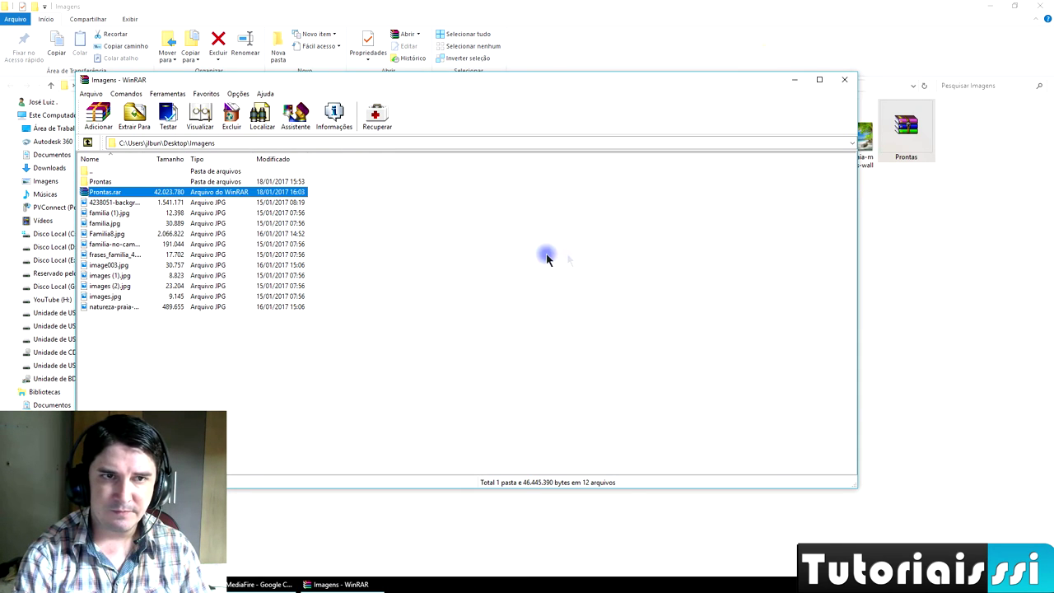
double_click(108, 245)
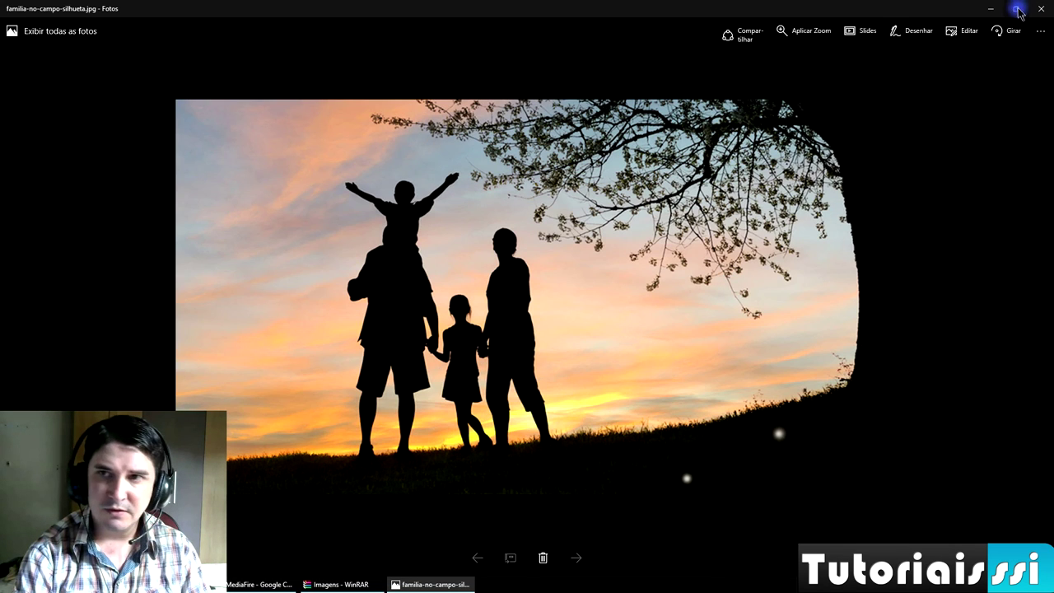
left_click(1042, 14)
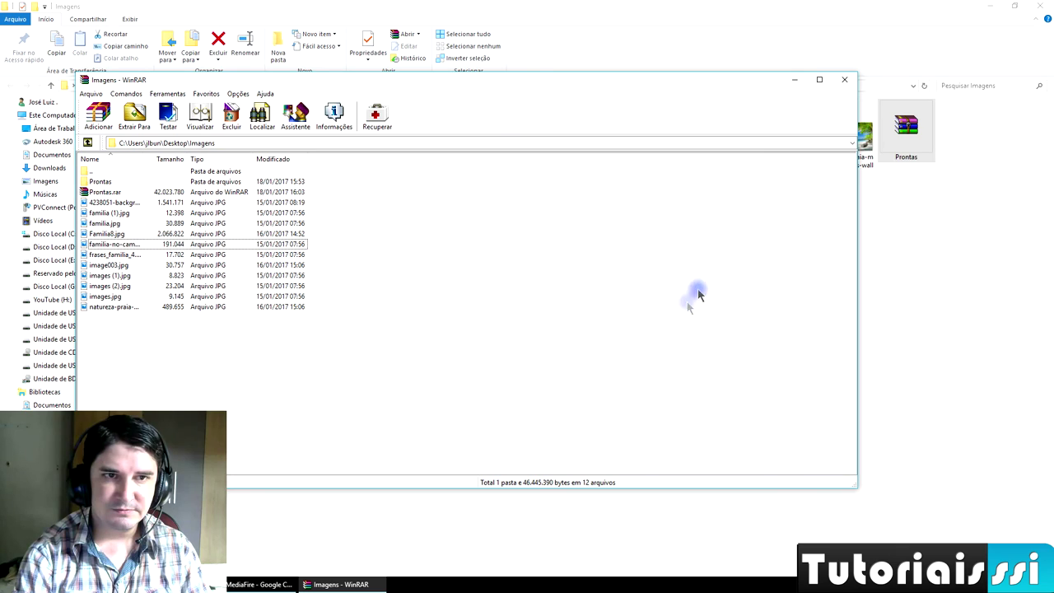
left_click(846, 82)
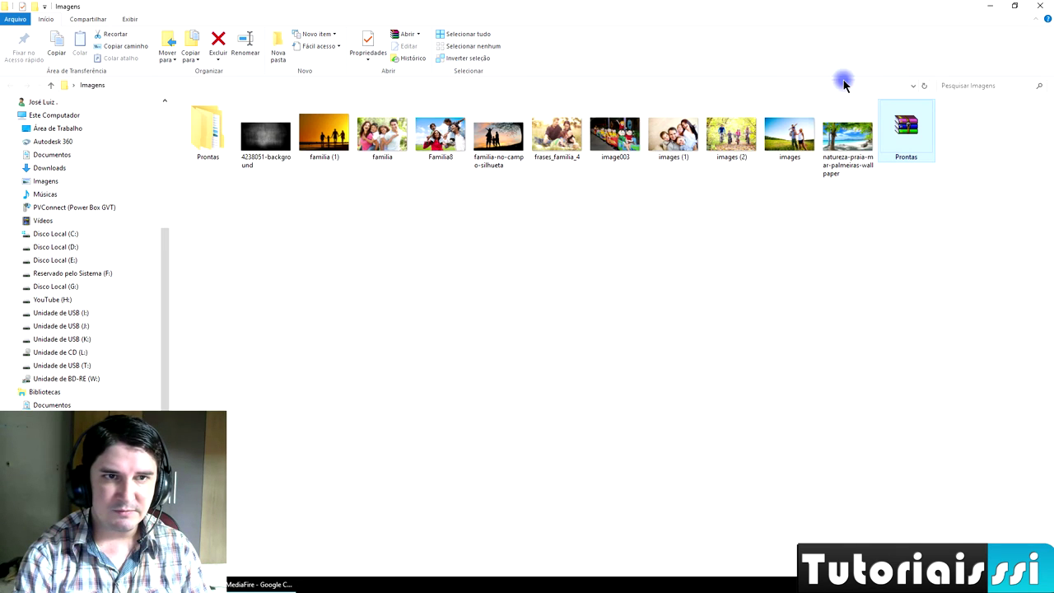
Step: Try to open the Prontas archive with the password field left empty
double_click(922, 159)
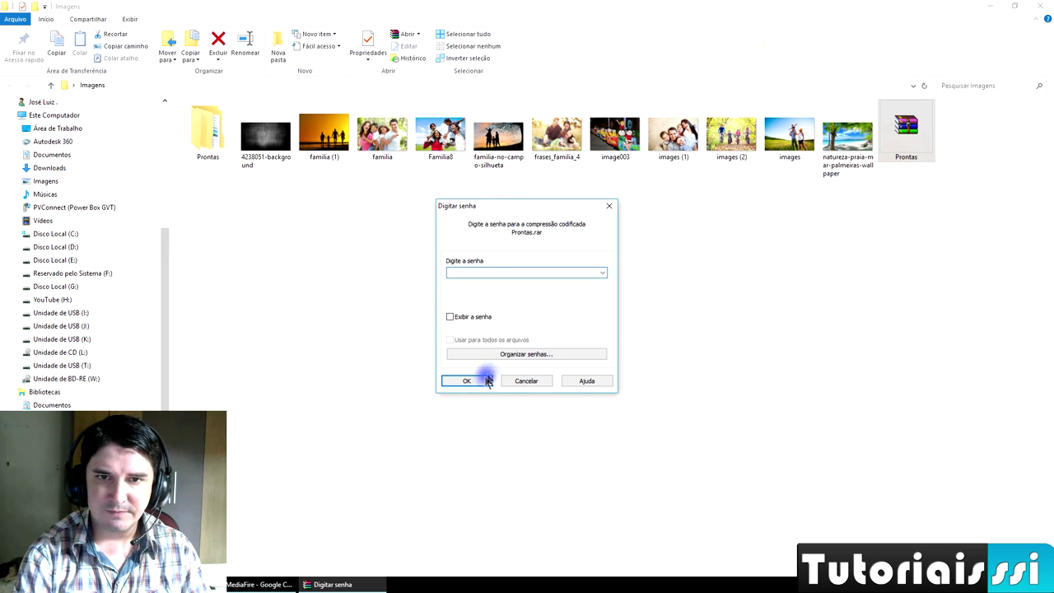
left_click(478, 378)
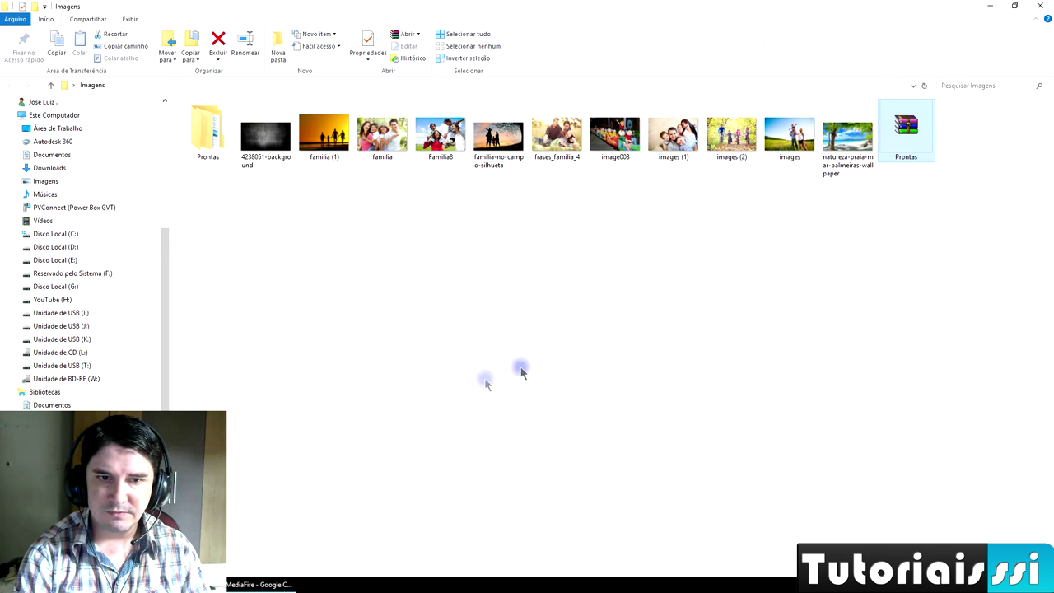
Step: Retry opening the Prontas archive without entering a password, and close the diagnostic messages
left_click(800, 252)
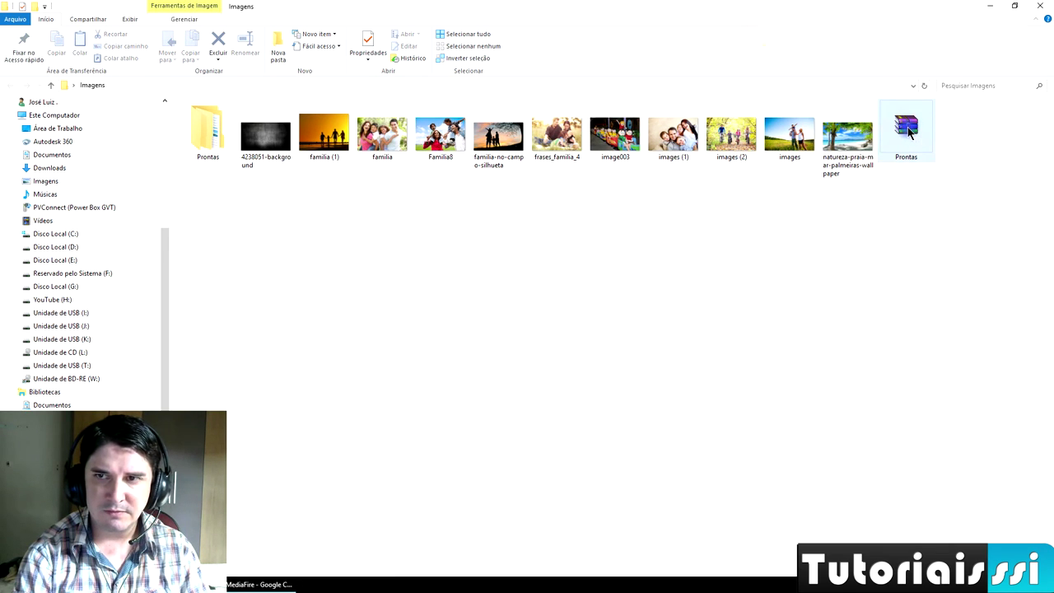
double_click(910, 132)
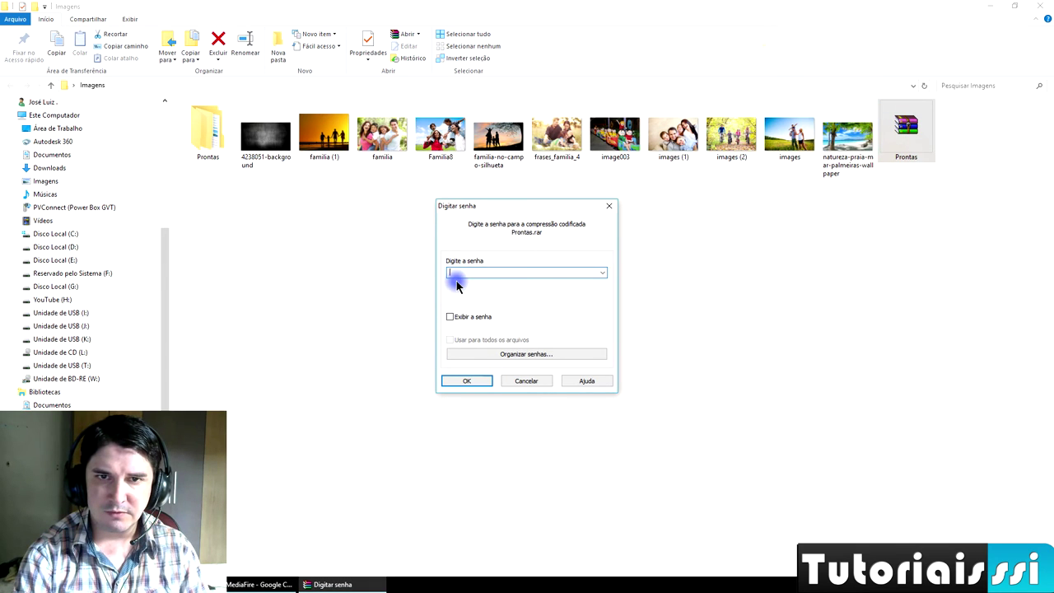
left_click(466, 381)
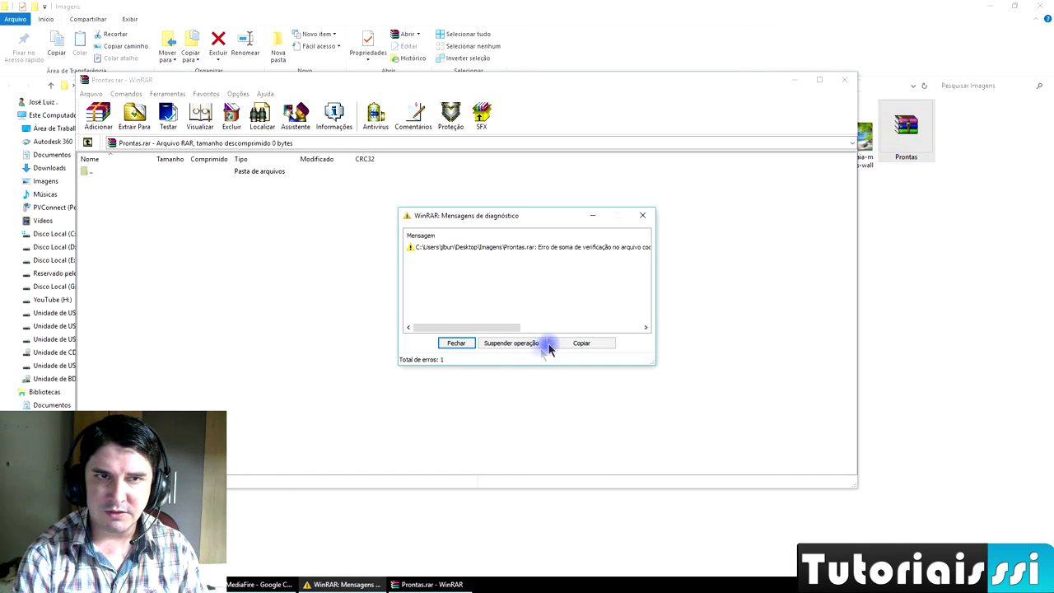
left_click(463, 343)
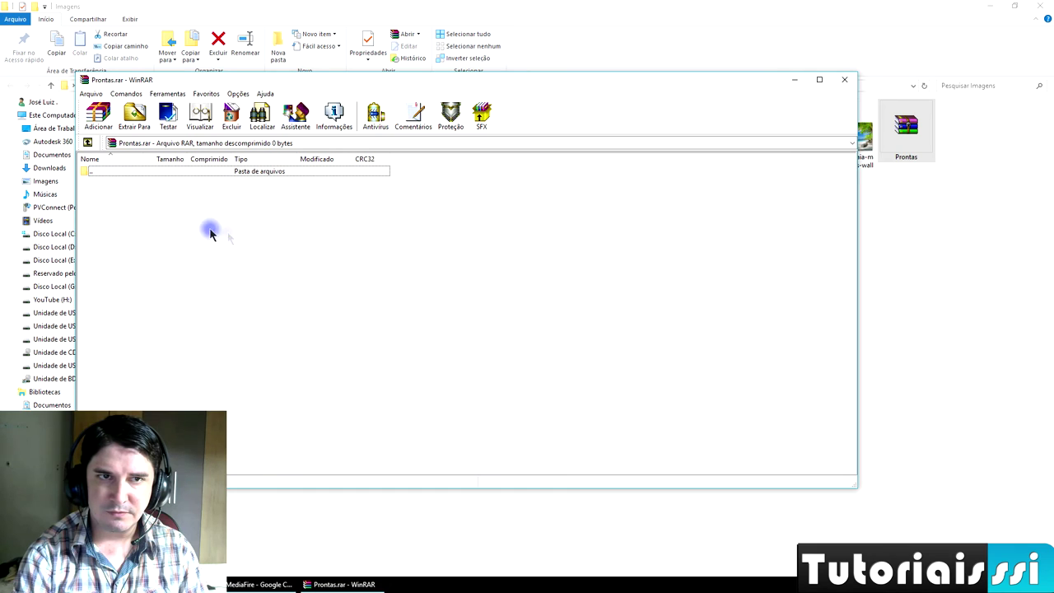
Step: Go up to the Imagens folder in WinRAR, view familia (1).jpg, and close the photo and WinRAR windows
double_click(188, 173)
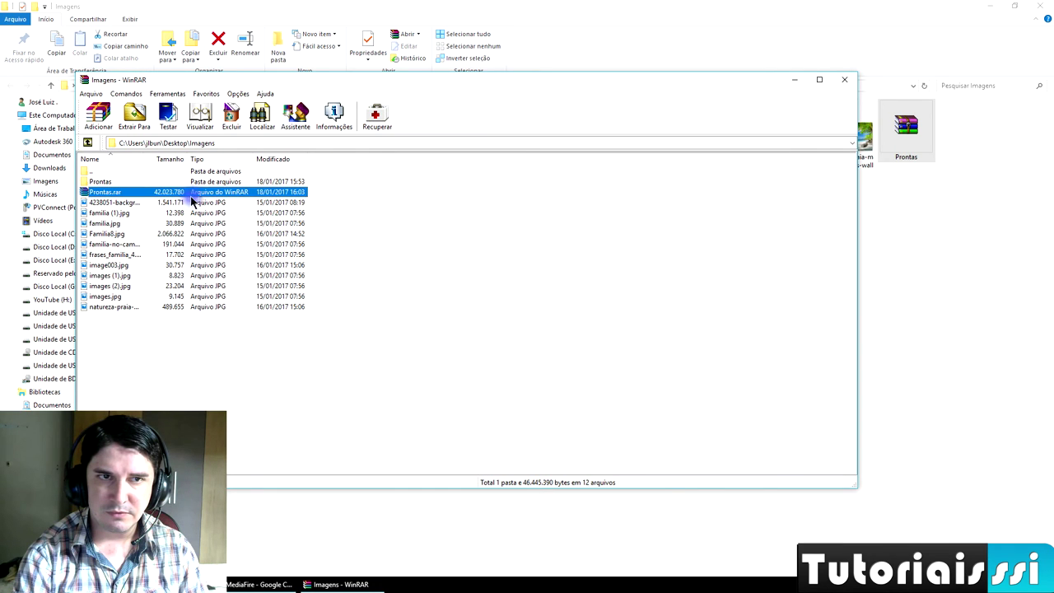
double_click(120, 216)
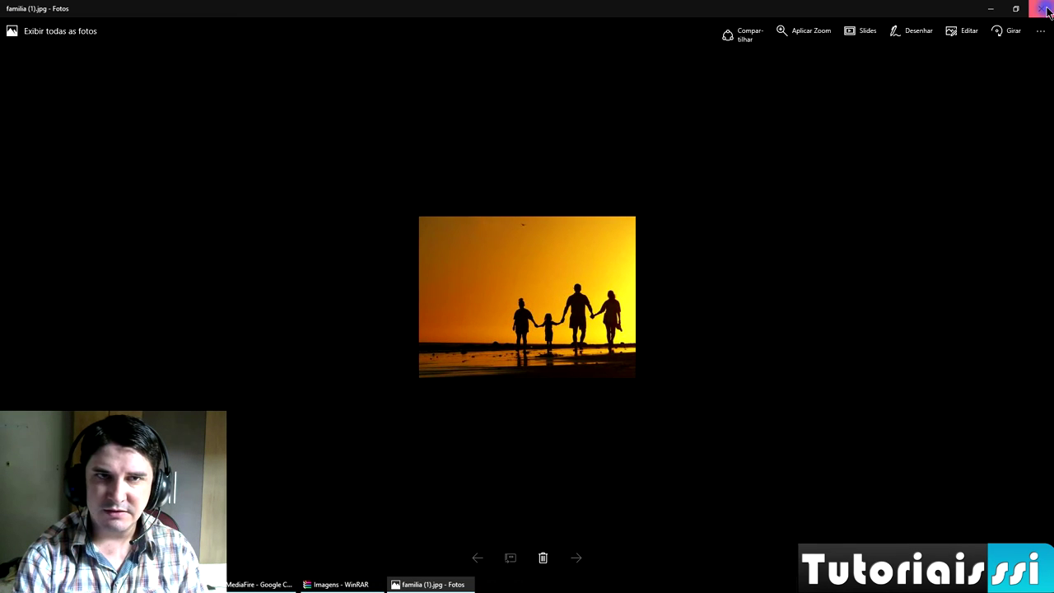
left_click(1046, 10)
left_click(835, 77)
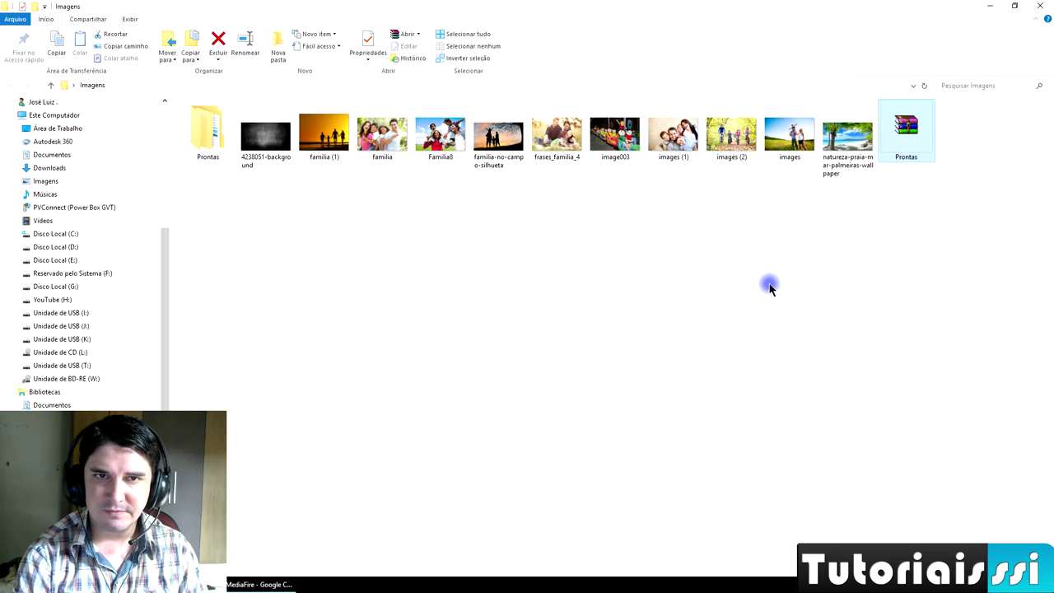
Step: Delete the existing Prontas archive from the Imagens folder
left_click(904, 147)
key("Delete")
left_click(560, 336)
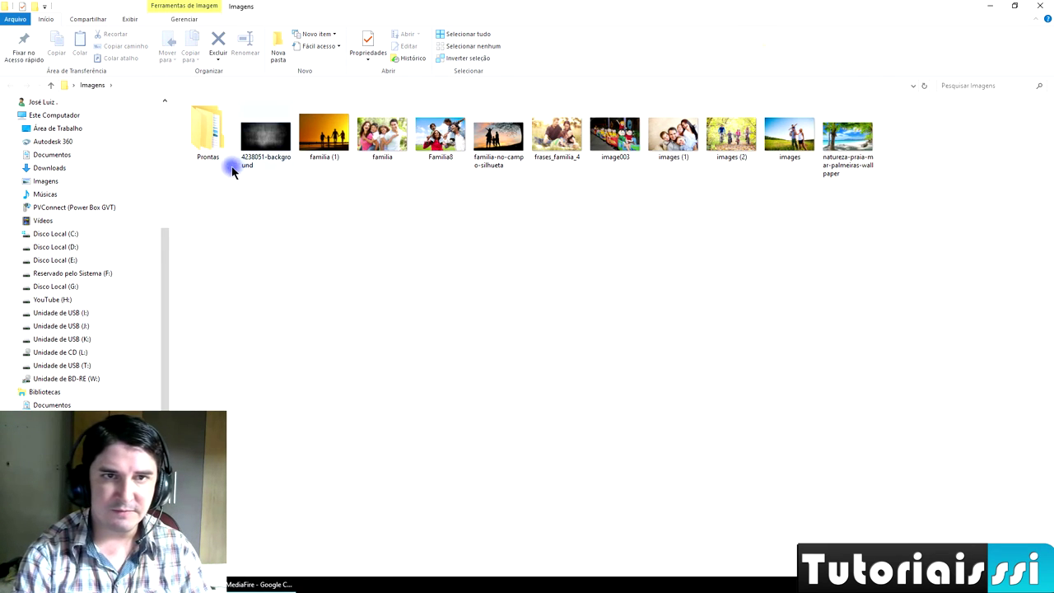
Step: Compress the Prontas folder directly into Prontas.rar without setting a password
right_click(207, 127)
mouse_move(313, 290)
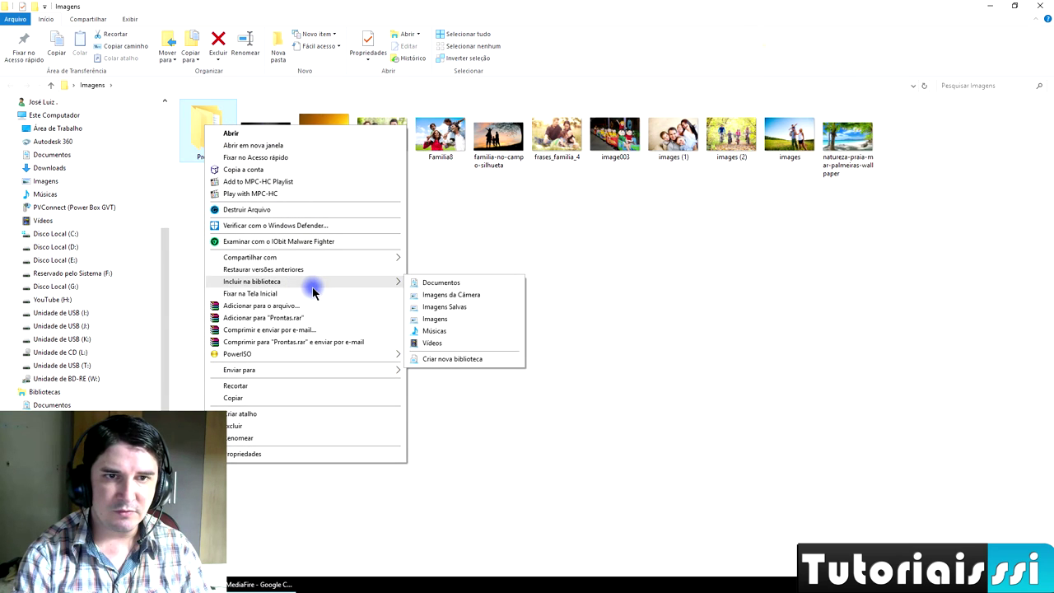
left_click(301, 318)
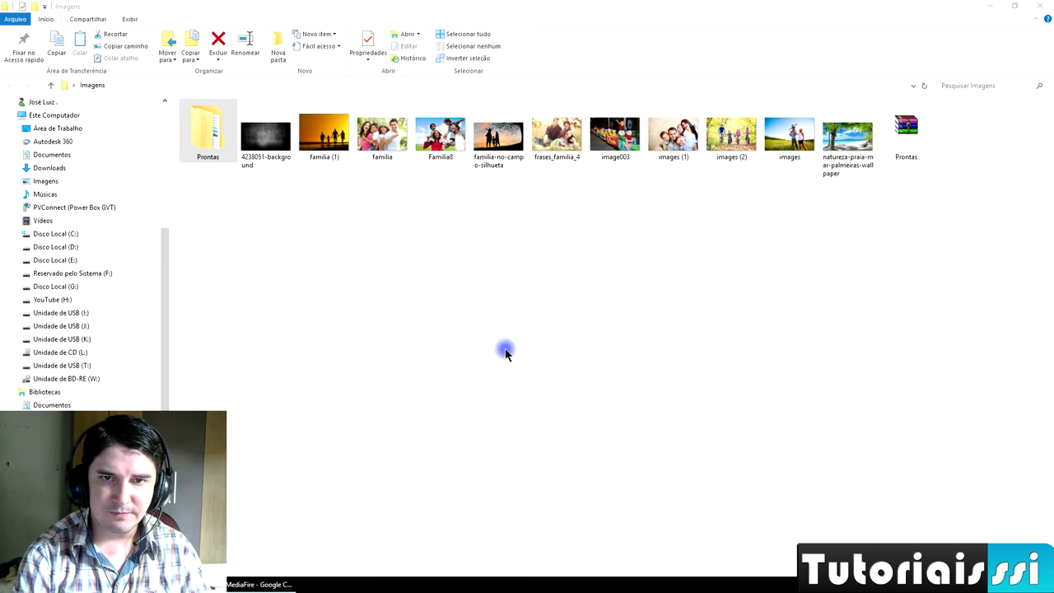
Step: Compress the Prontas folder into Prontas.rar in RAR format, entering and confirming an archive password and enabling file name encryption
right_click(207, 139)
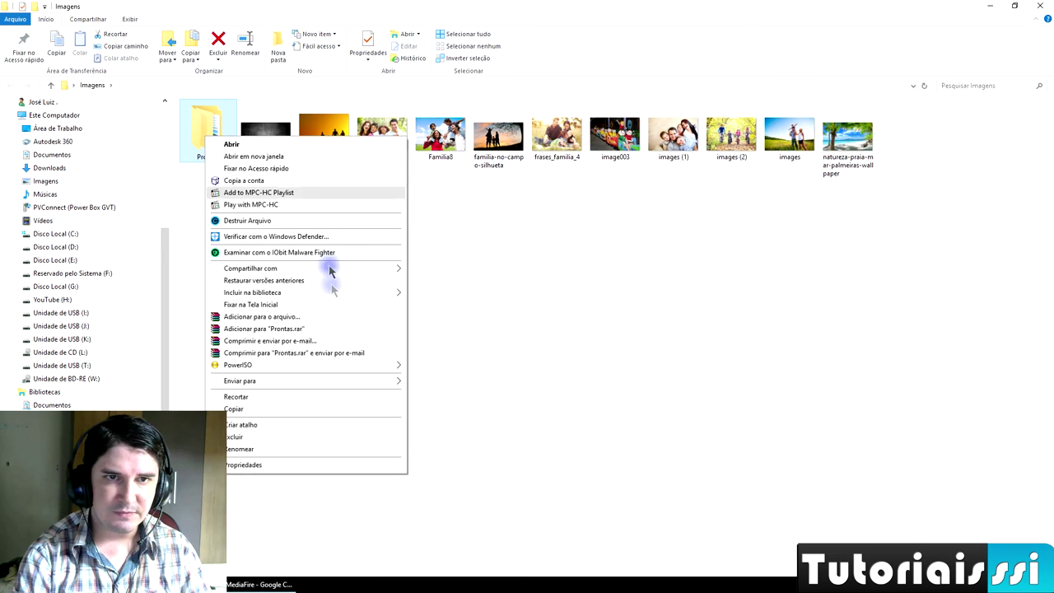
left_click(301, 318)
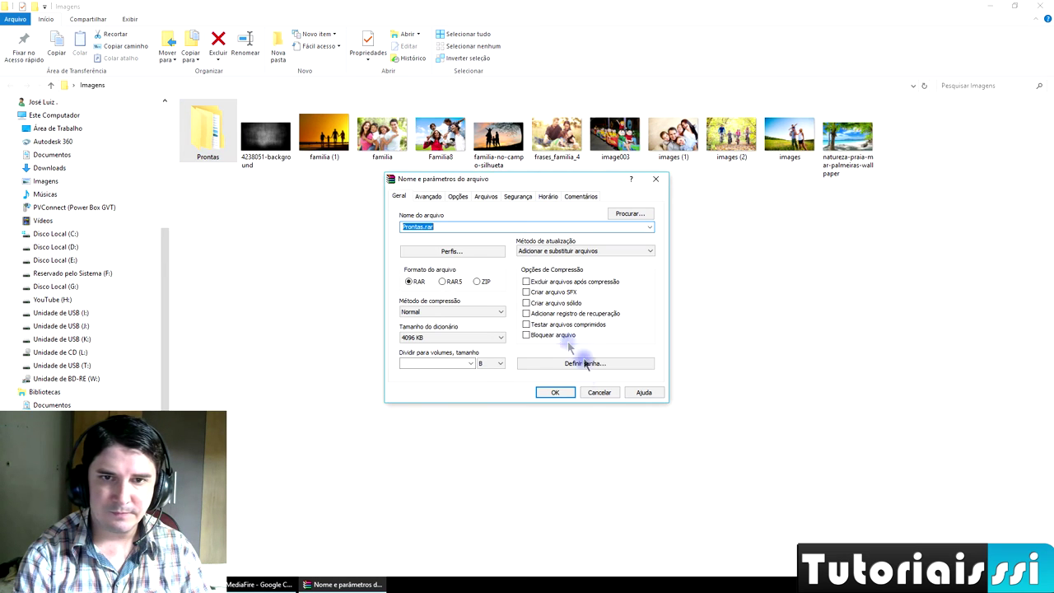
left_click(580, 364)
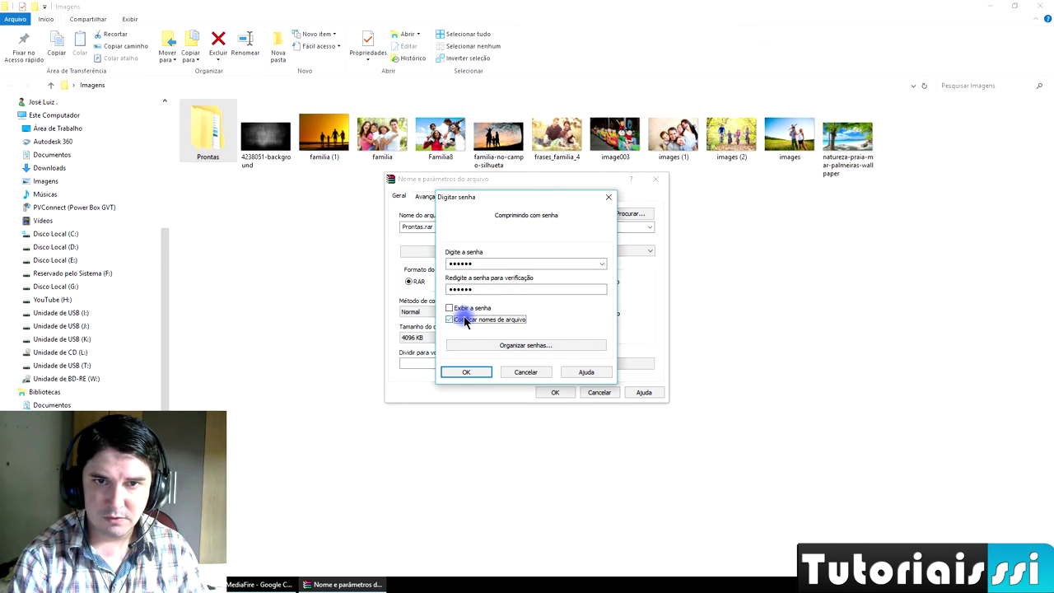
left_click(466, 372)
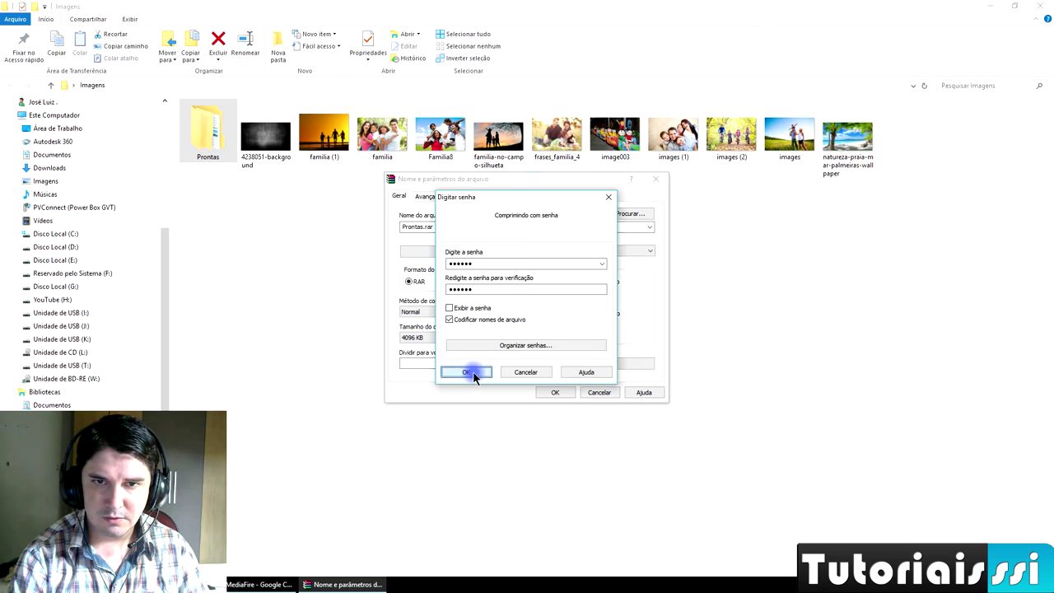
left_click(558, 394)
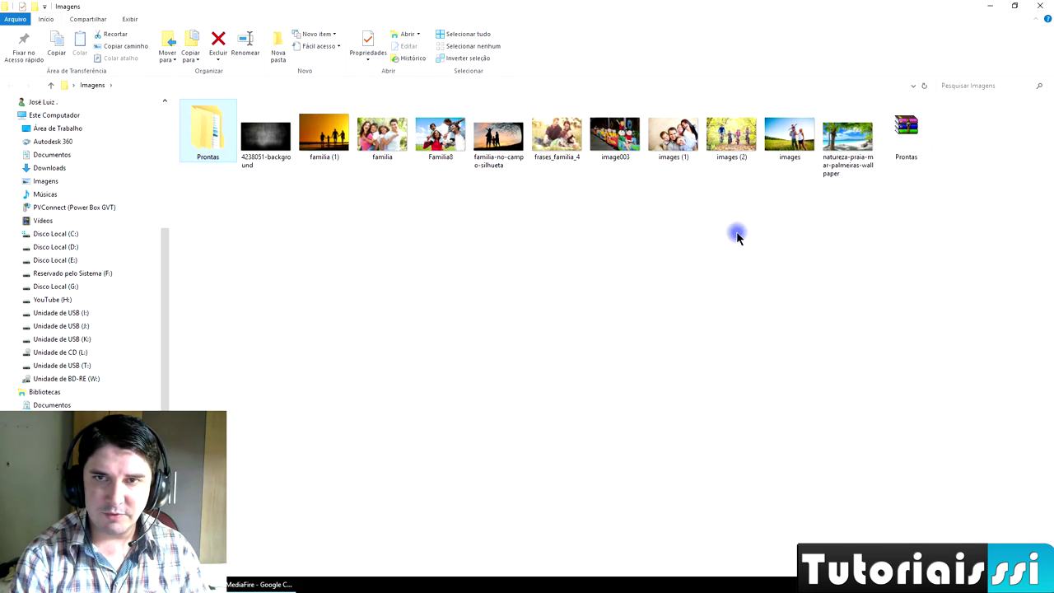
Step: Test the new Prontas archive by submitting an empty password, and close the diagnostic messages
double_click(914, 125)
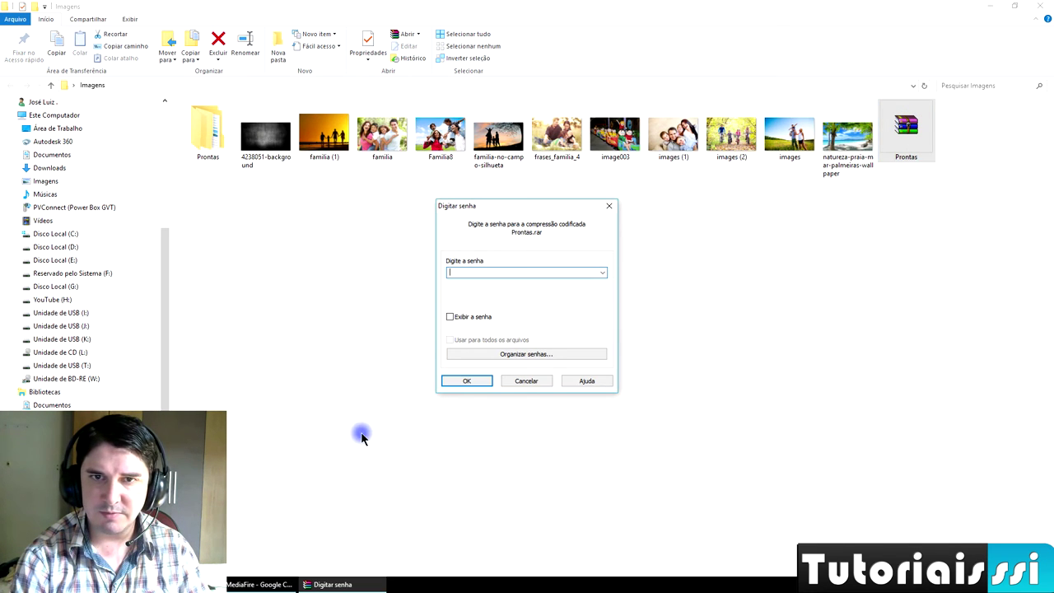
left_click(466, 380)
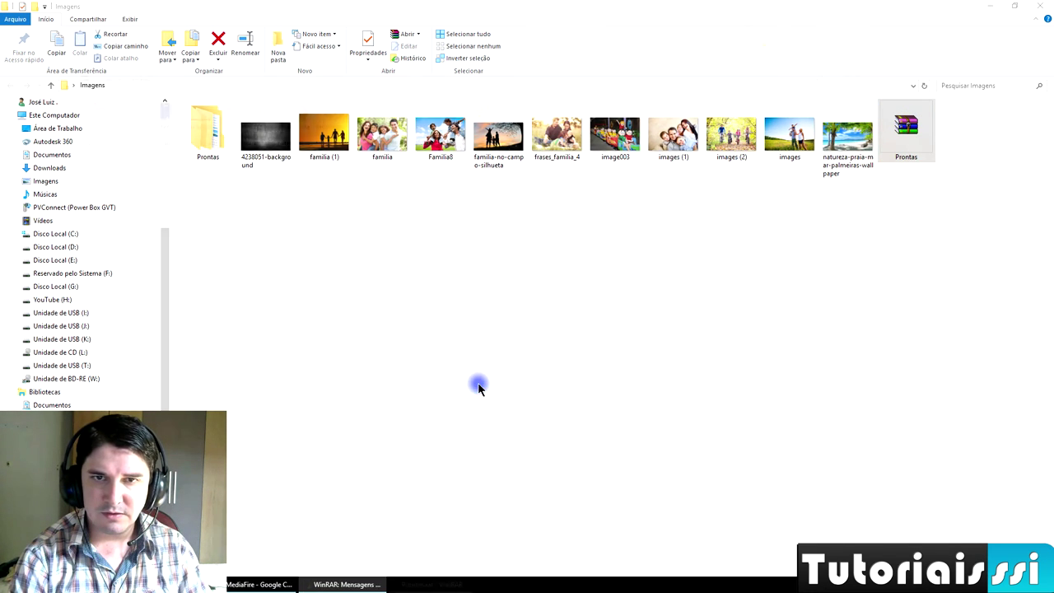
left_click(457, 343)
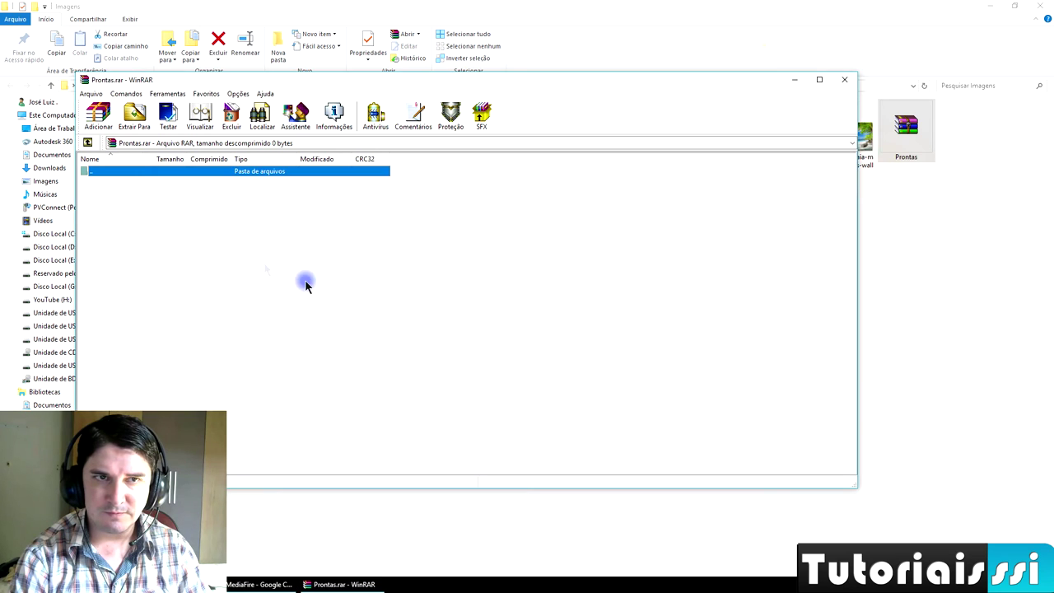
Step: Go up to the Imagens folder in WinRAR, view Familia8.jpg, and close the photo and WinRAR windows
double_click(262, 173)
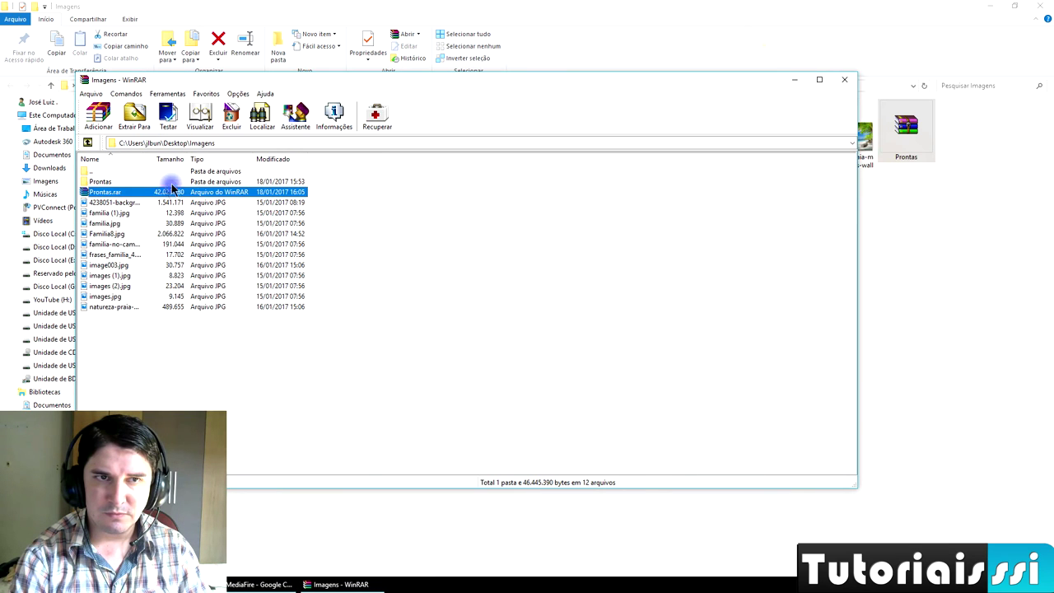
double_click(126, 235)
left_click(1041, 9)
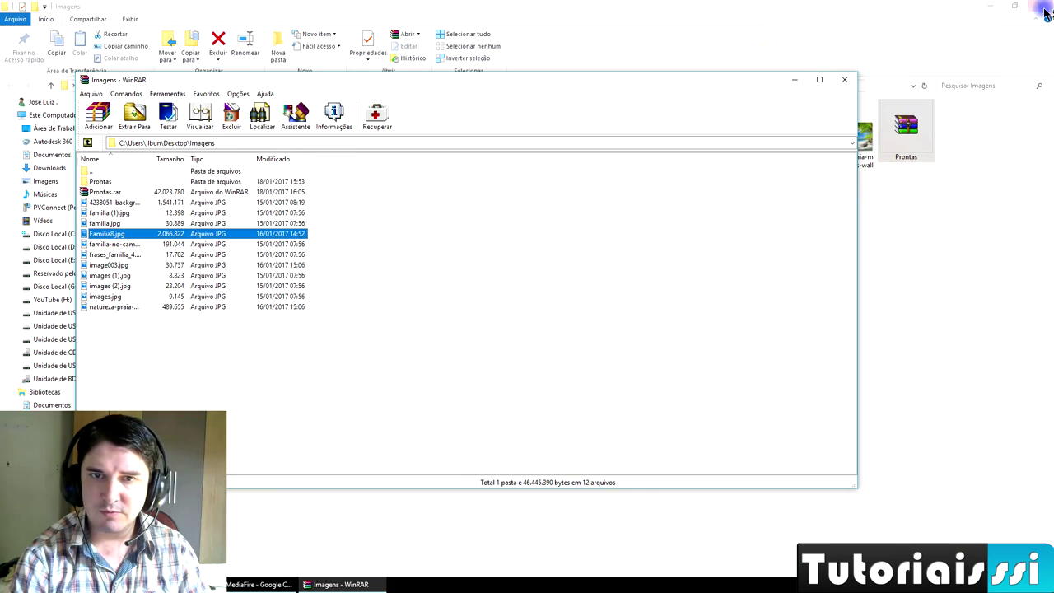
left_click(844, 79)
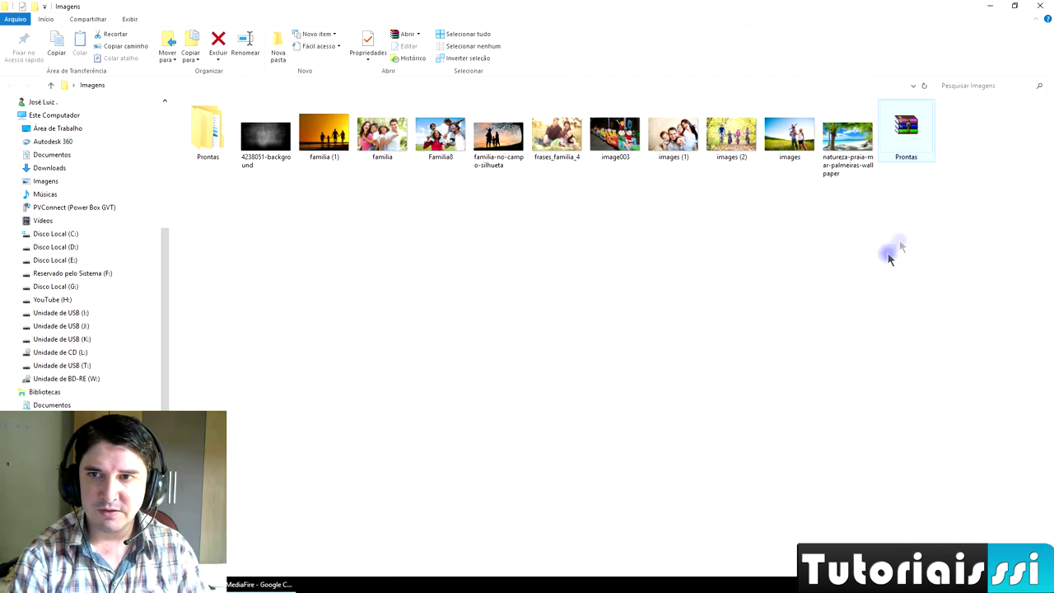
Step: Switch to Chrome to look at the MediaFire Photos folder, and return to File Explorer
left_click(916, 140)
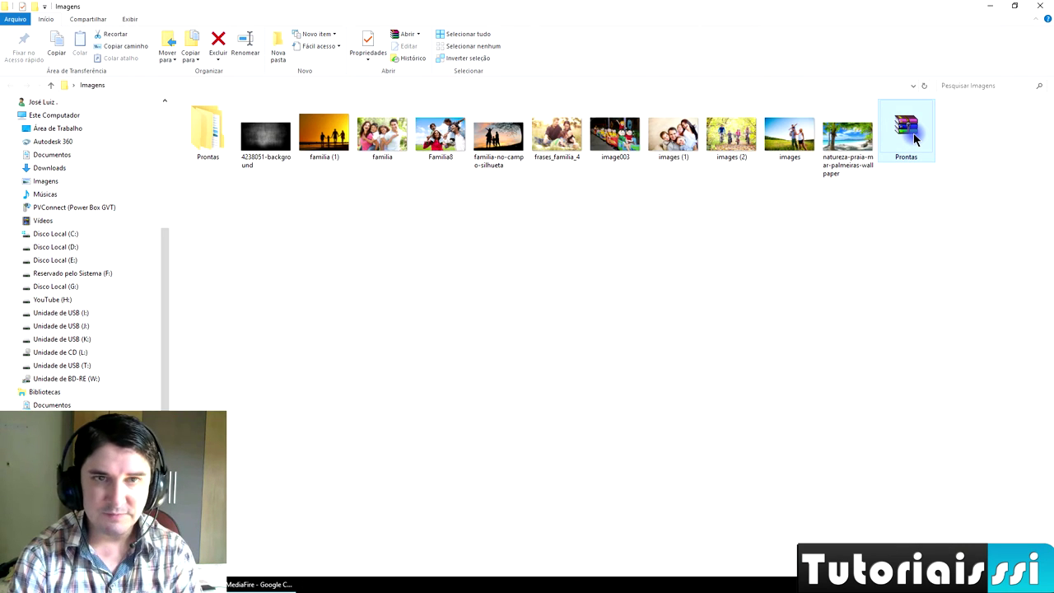
left_click(793, 326)
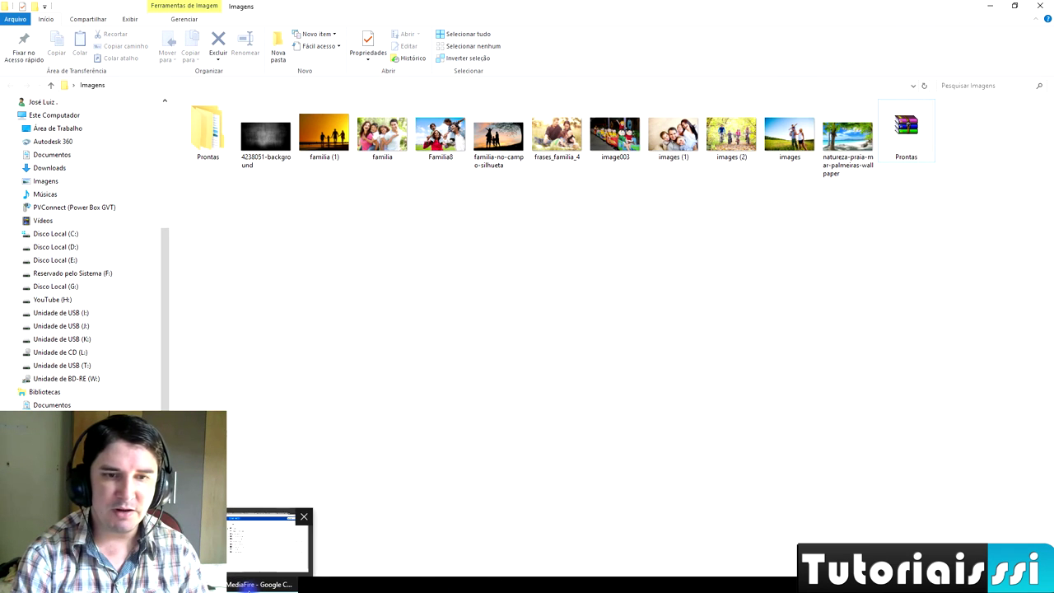
left_click(262, 583)
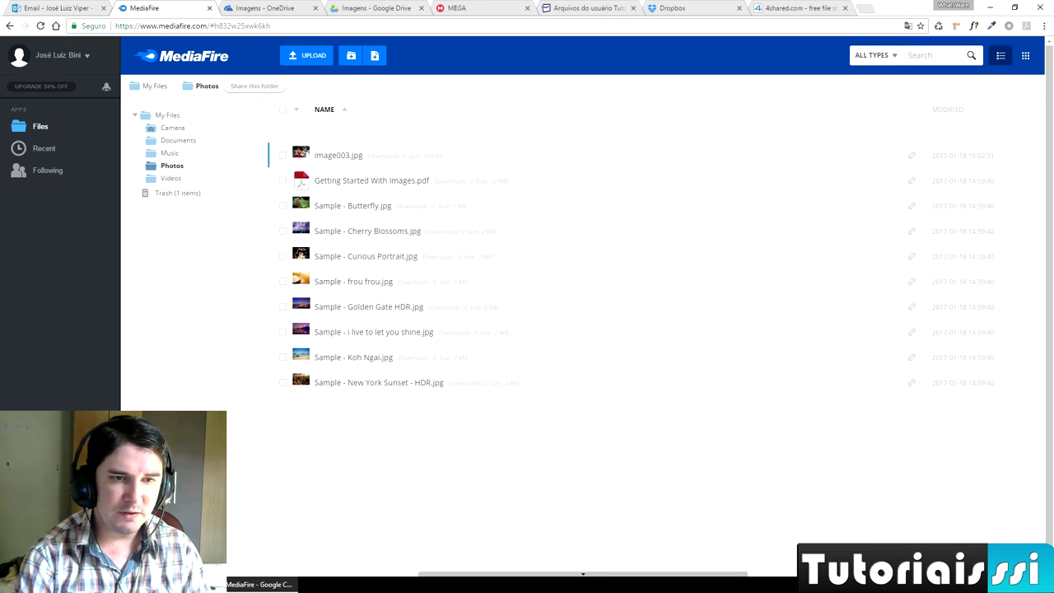
key("alt+Tab")
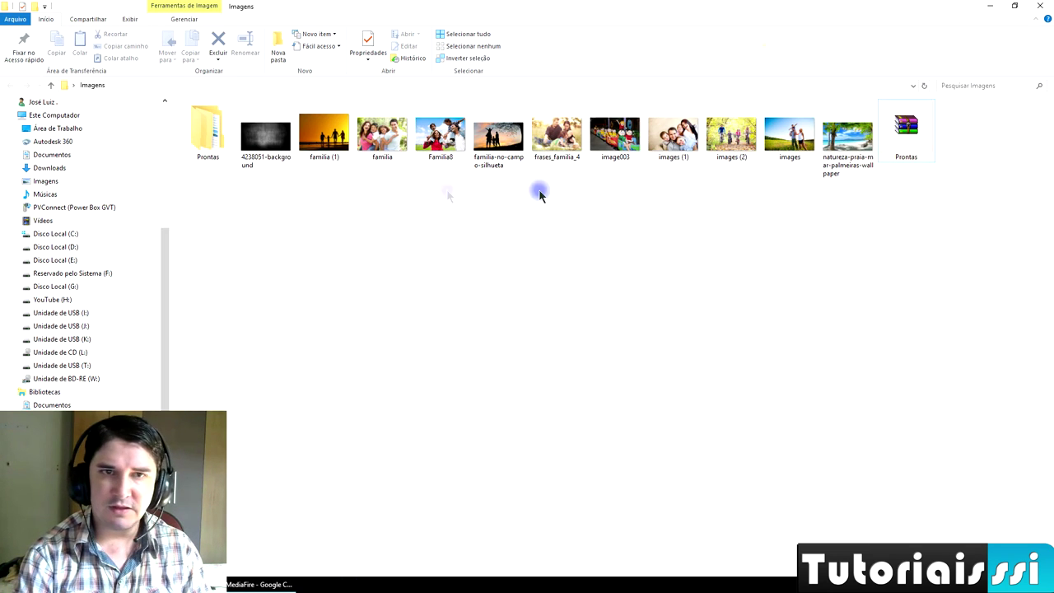
Step: Move the Prontas folder to the Recycle Bin, keeping the Prontas archive
left_click(202, 143)
key("Delete")
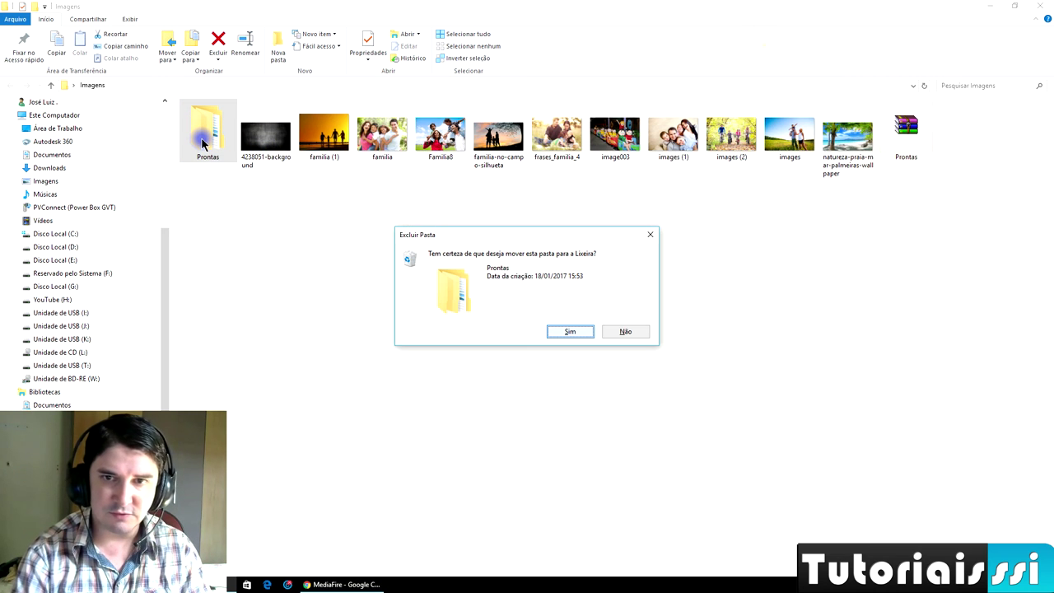
key("Return")
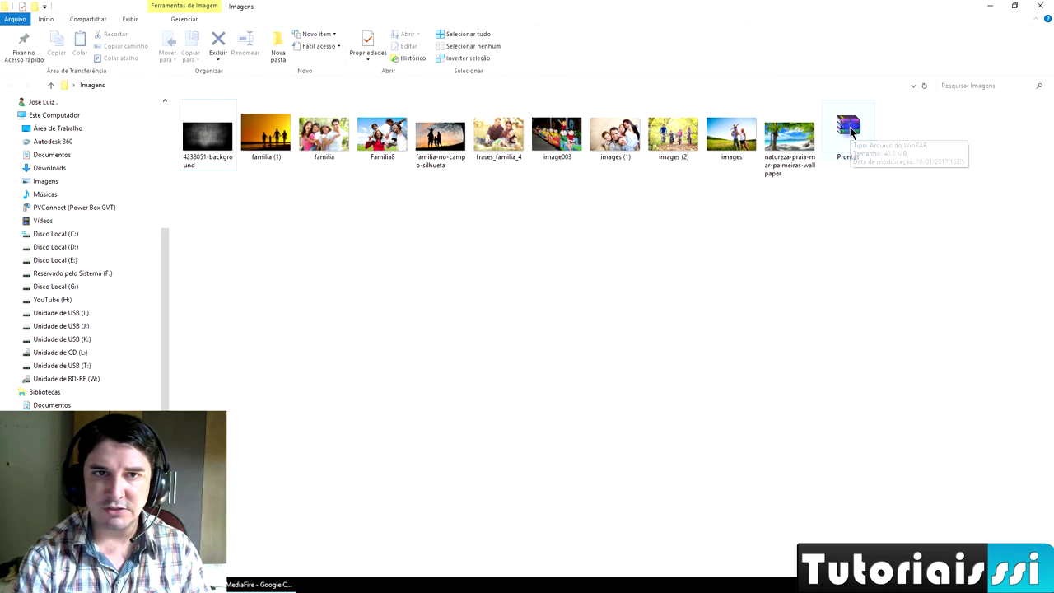
Step: Try to open the Prontas archive with an empty password while its source folder is deleted, and close the diagnostic messages
double_click(848, 128)
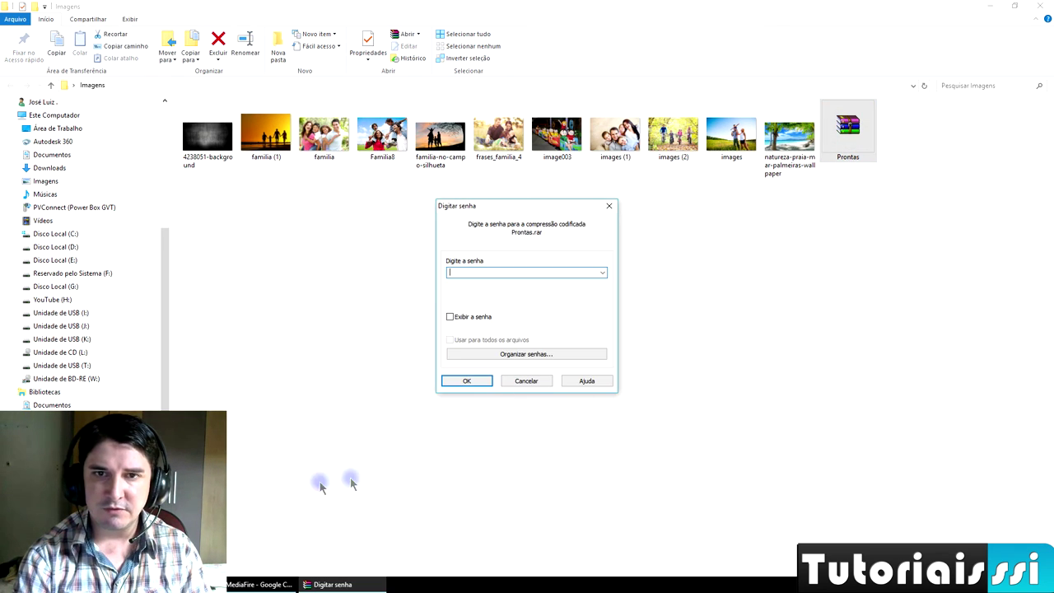
left_click(466, 380)
left_click(457, 343)
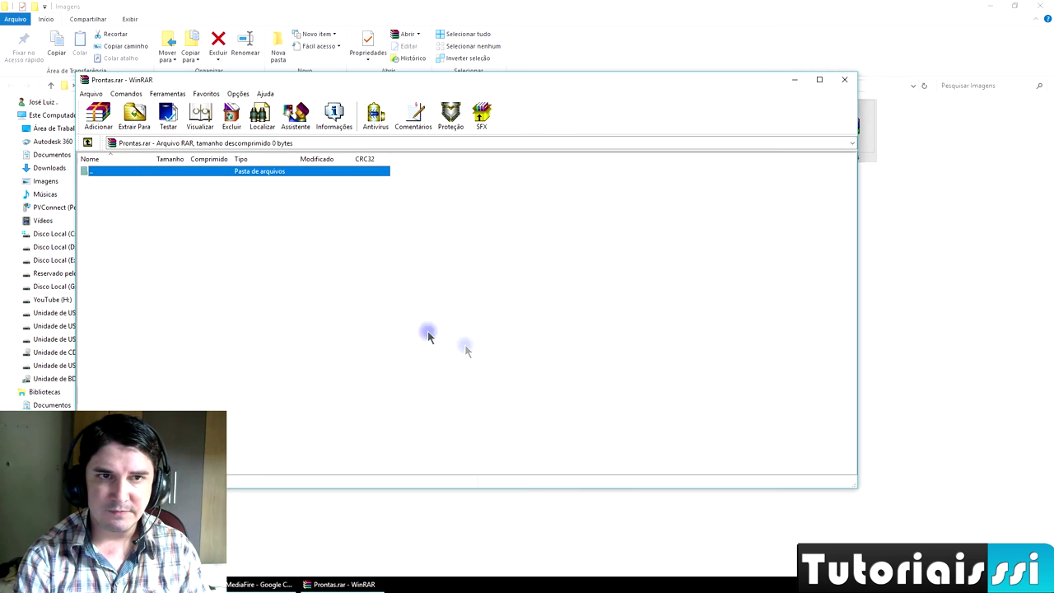
Step: Go up from the archive to the Imagens folder in WinRAR, view Familia8.jpg again, and close both windows
double_click(212, 171)
double_click(134, 224)
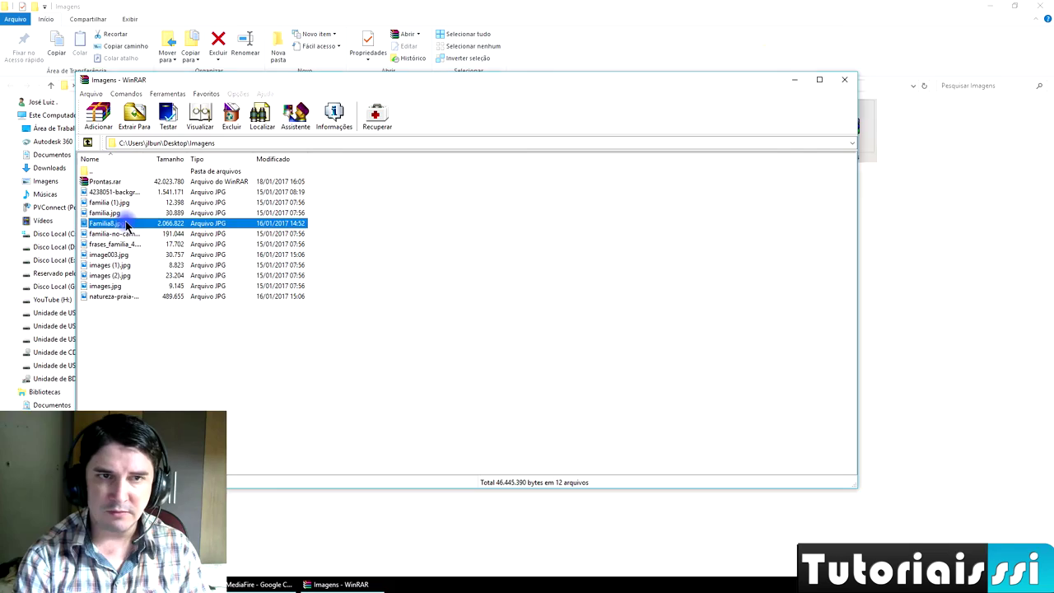
left_click(1039, 9)
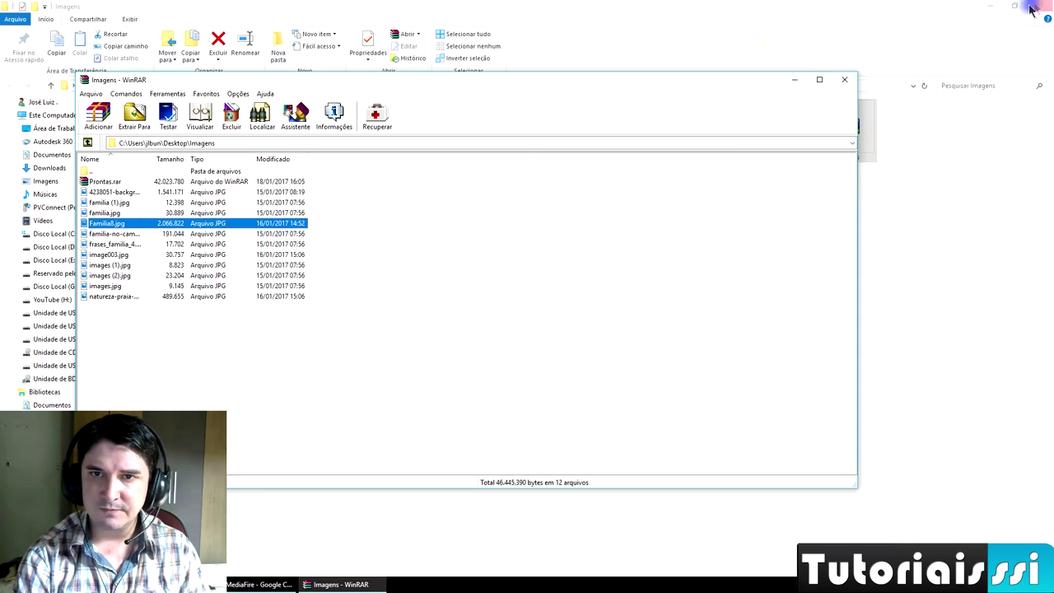
left_click(846, 78)
Step: Restore the deleted Prontas folder and close the Imagens window
left_click(719, 288)
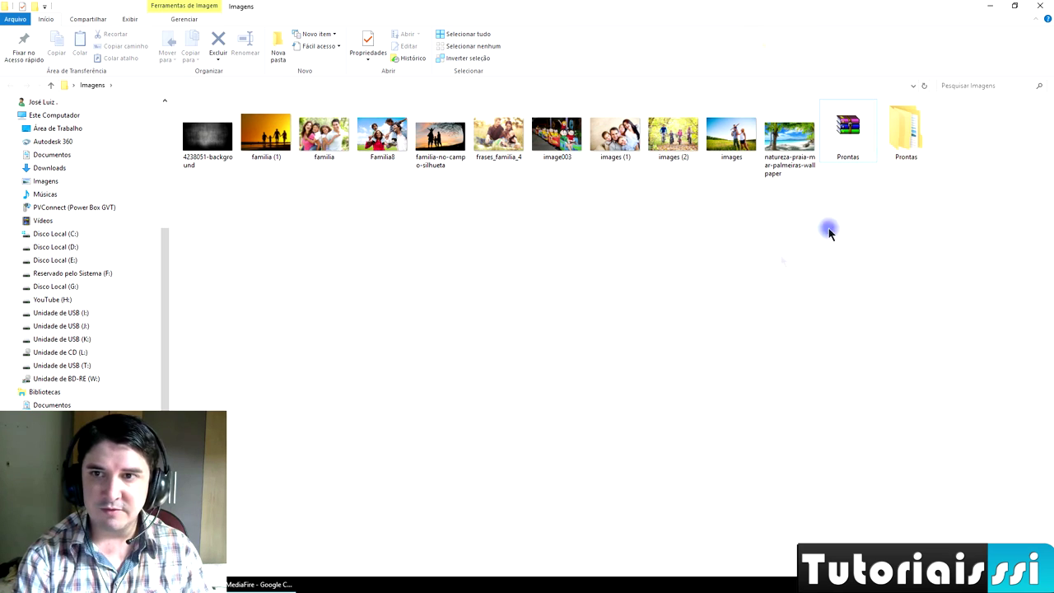
left_click(1039, 8)
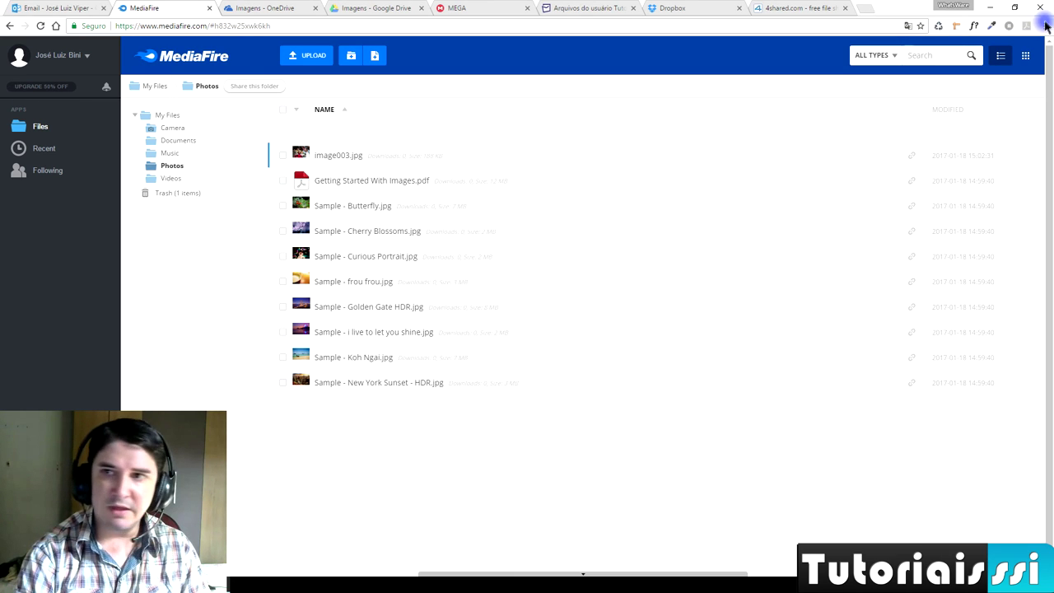
Step: Open a new File Explorer window and go to the Área de Trabalho folder
key("super+e")
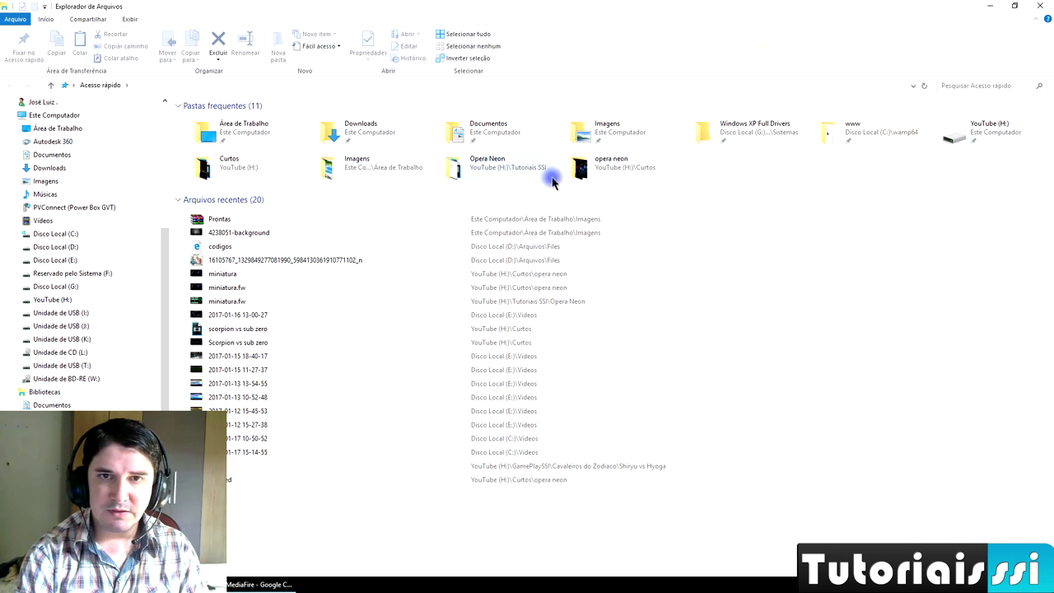
double_click(235, 132)
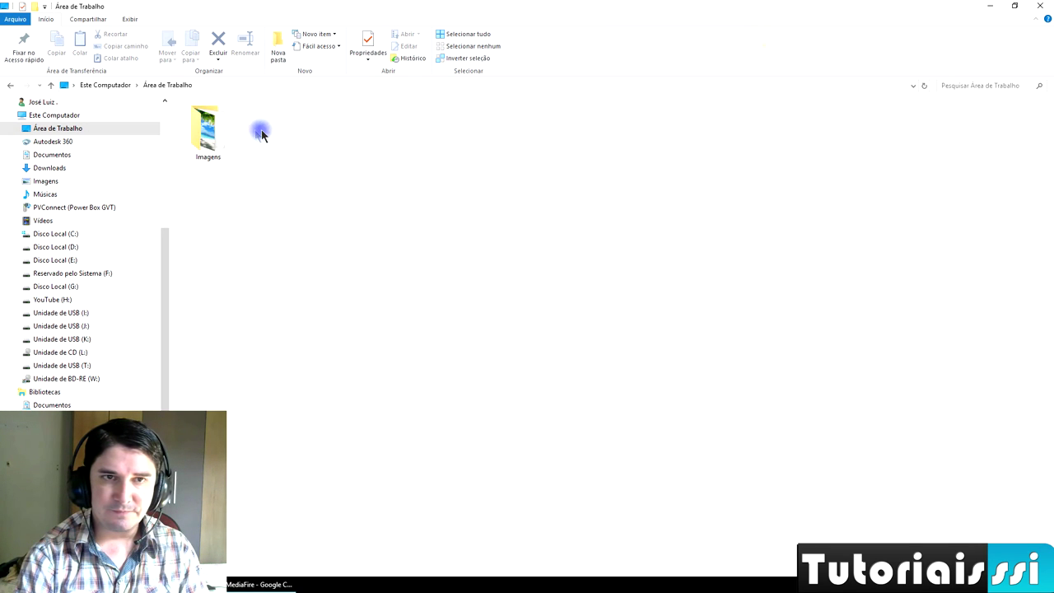
Step: Look inside the Imagens folder, go back up to Área de Trabalho, and check the folder's size in its properties
double_click(216, 135)
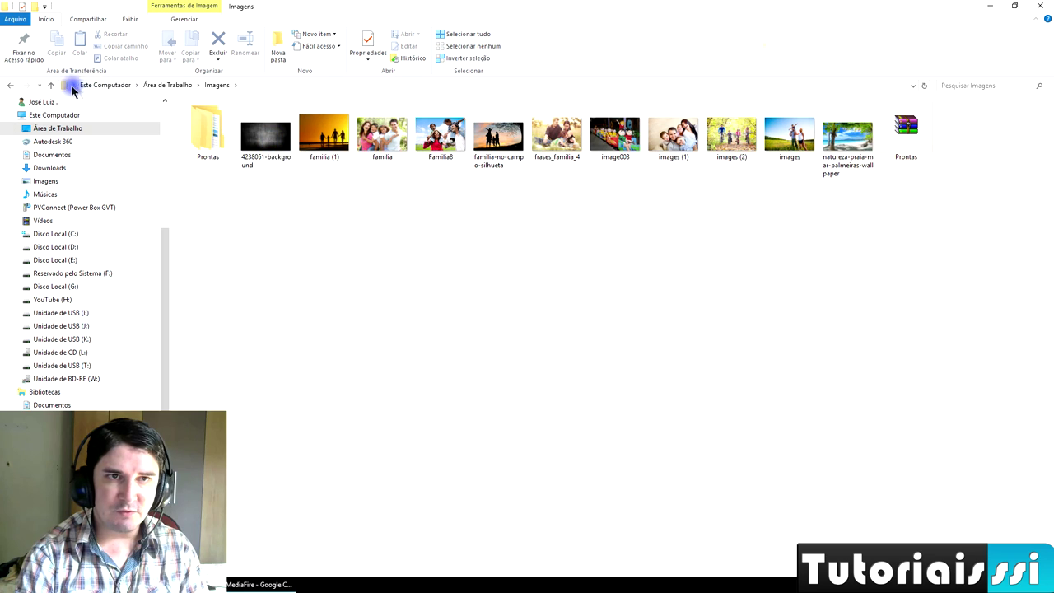
left_click(48, 86)
right_click(206, 123)
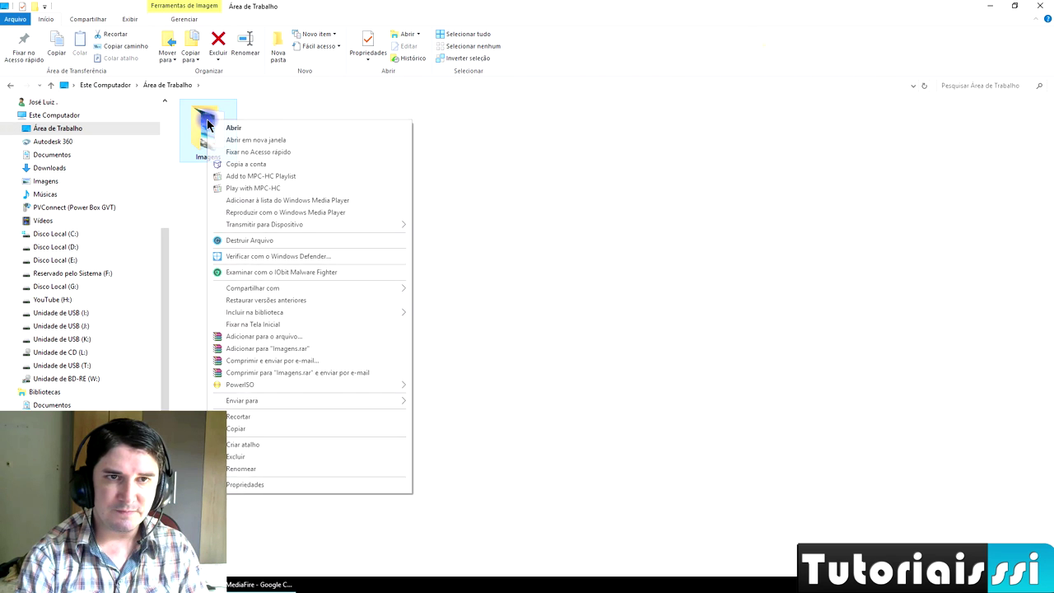
left_click(294, 484)
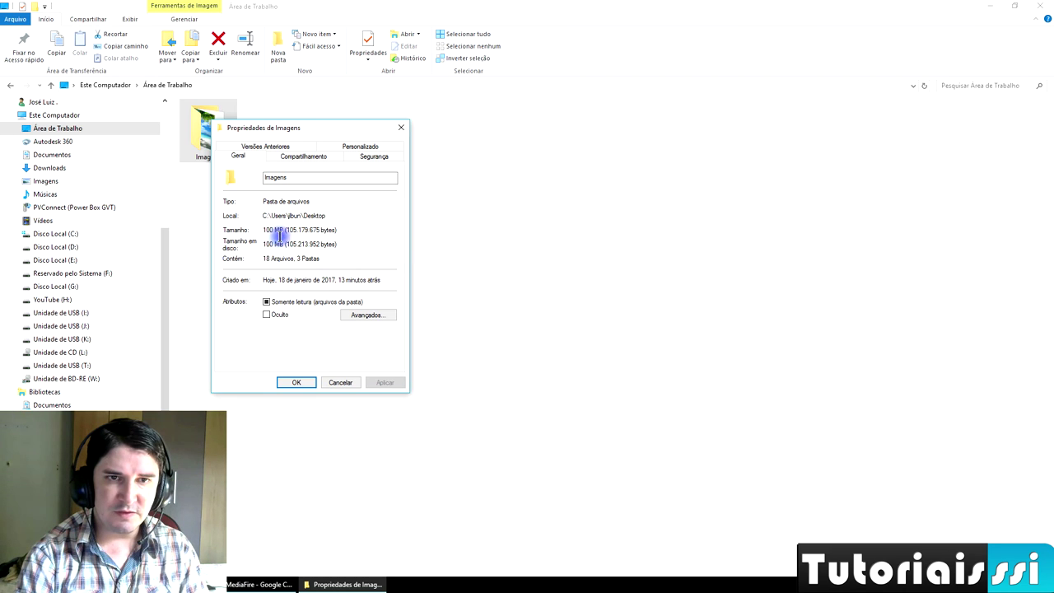
left_click(401, 128)
Step: Compress the Imagens folder into Imagens.rar and check the archive's size in its properties
right_click(216, 129)
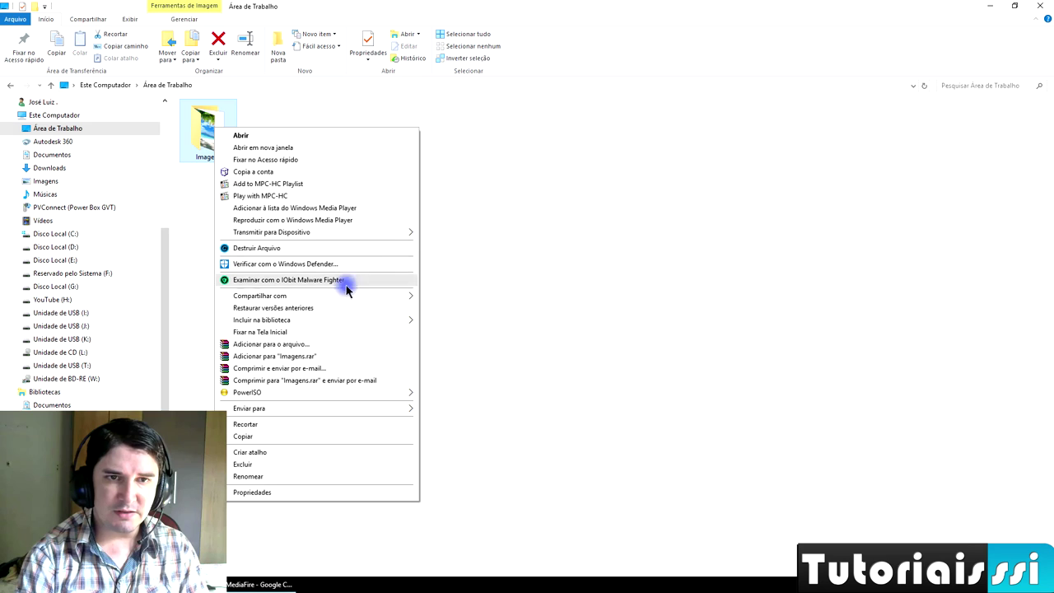
left_click(305, 356)
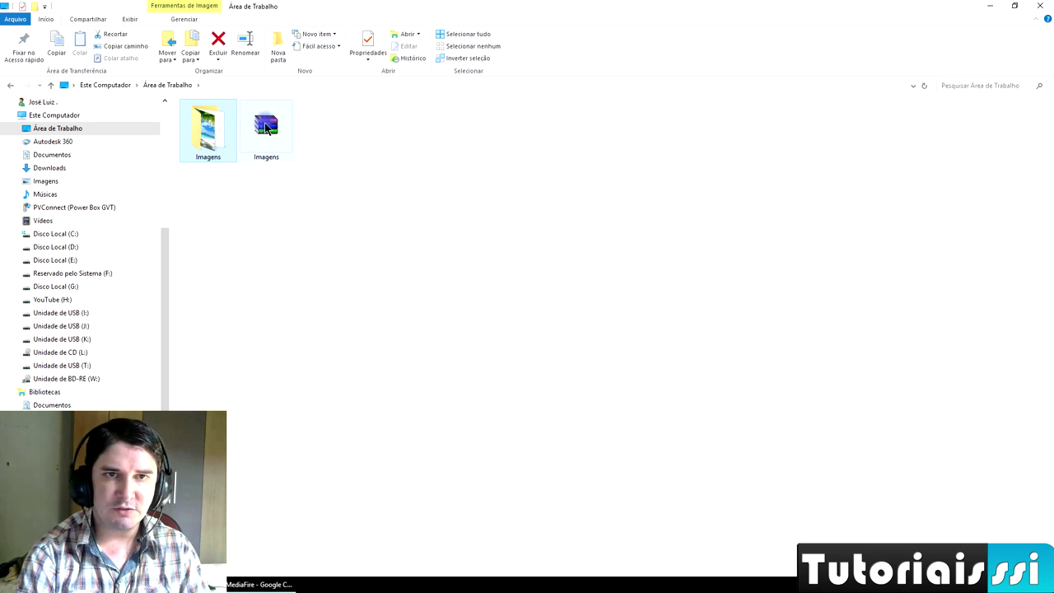
right_click(270, 126)
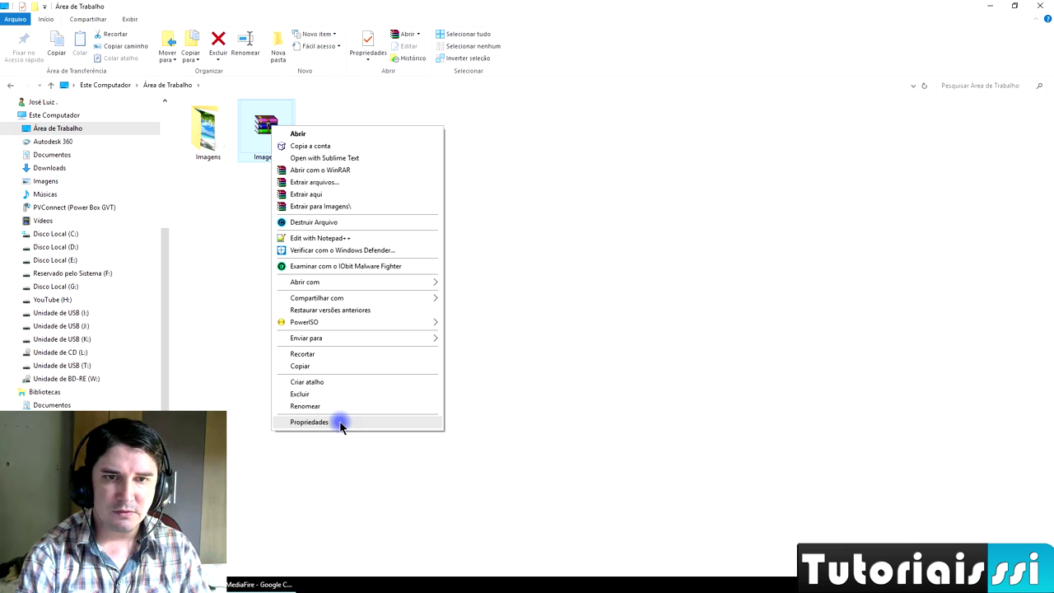
left_click(341, 422)
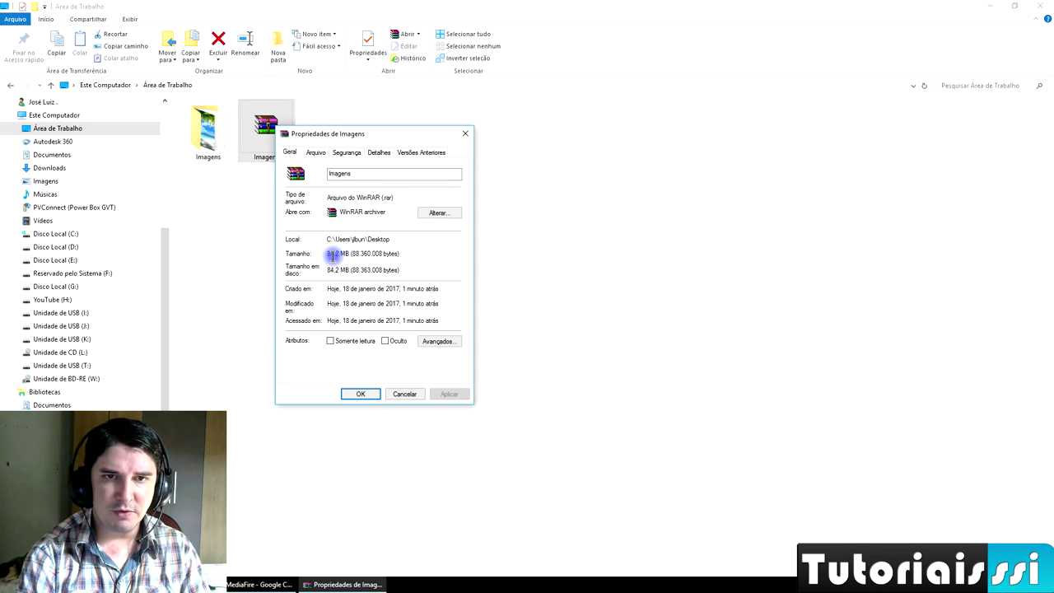
left_click(464, 135)
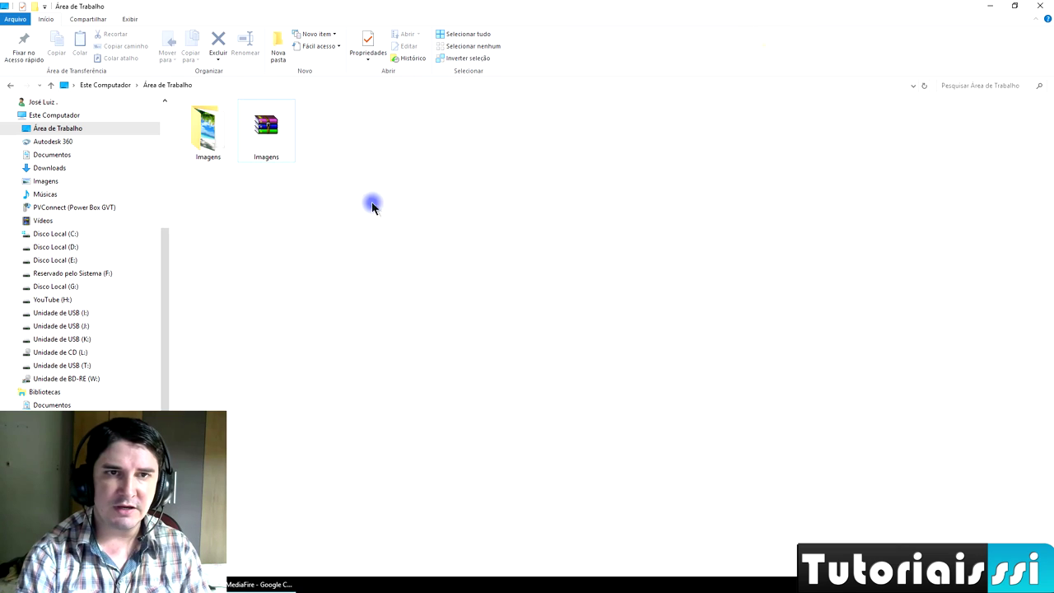
Step: Move the Imagens archive to the Recycle Bin and undo that deletion
left_click(266, 141)
key("Delete")
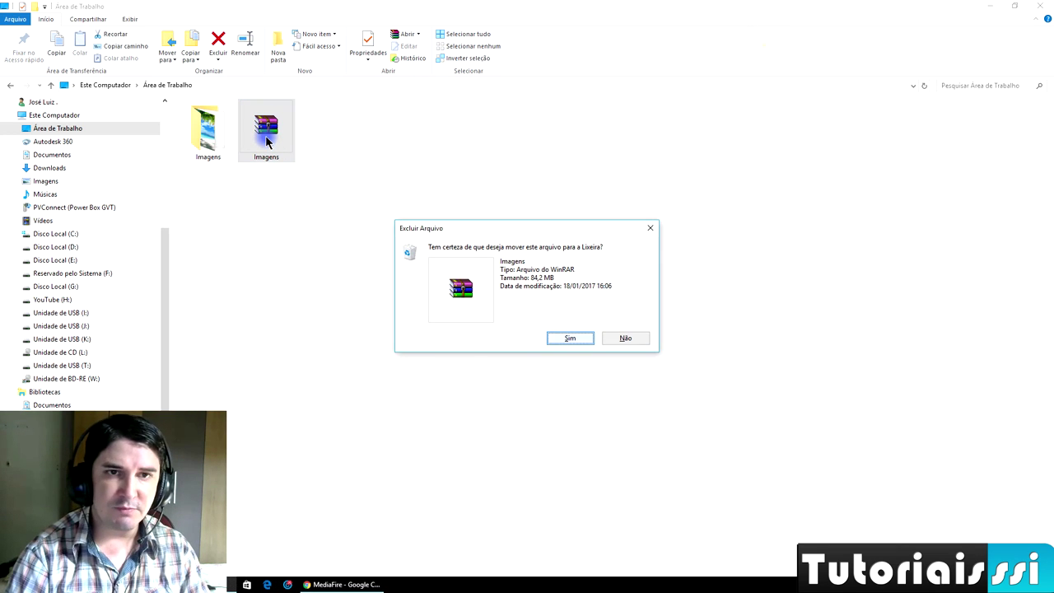
left_click(571, 339)
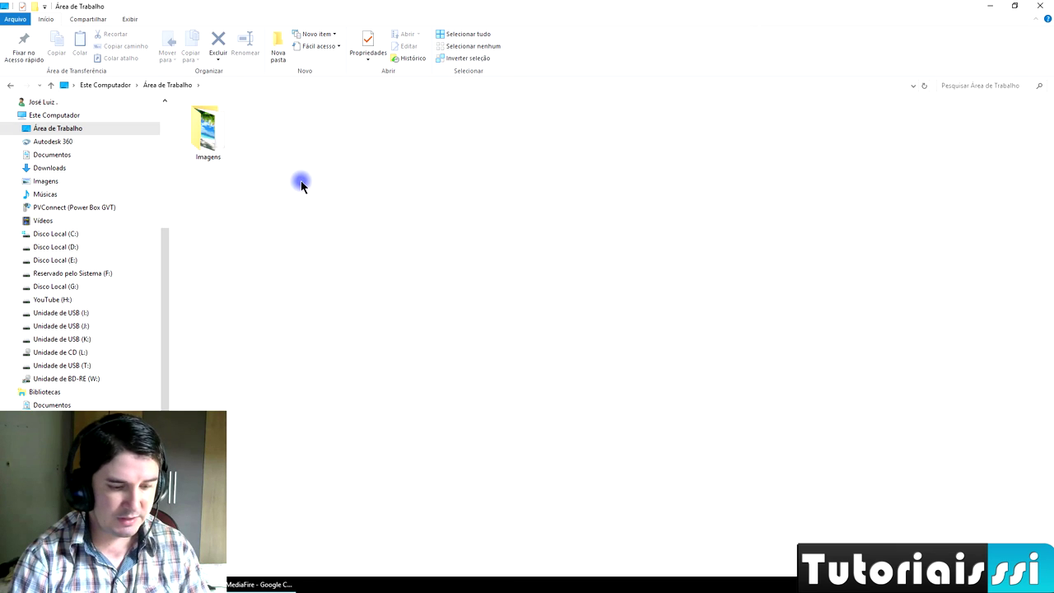
key("ctrl+z")
Step: Delete the original Imagens folder from Área de Trabalho, keeping the Imagens archive
left_click(223, 122)
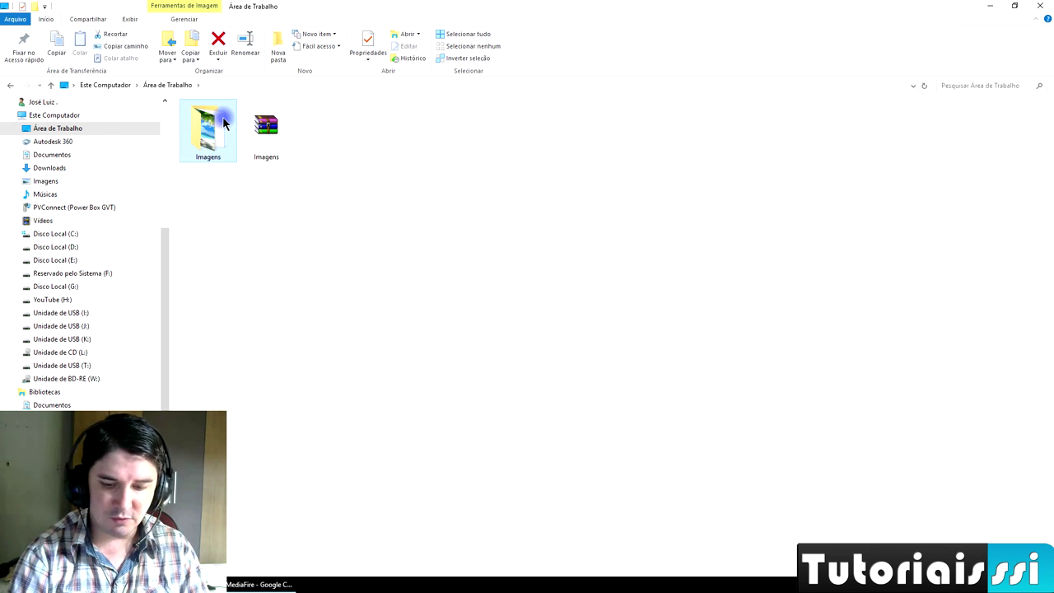
key("Delete")
left_click(568, 334)
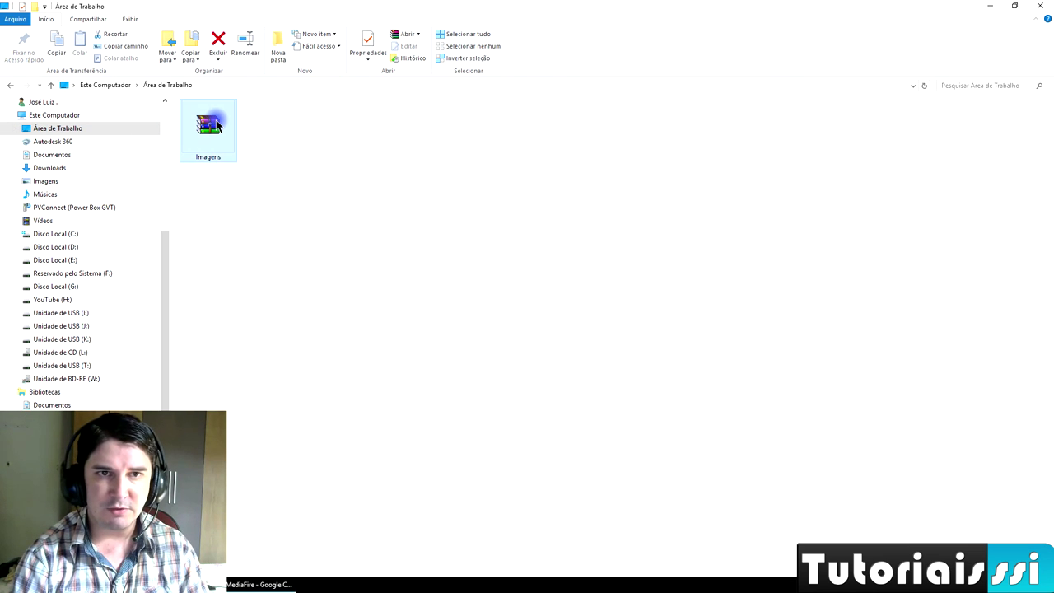
Step: Extract the Imagens archive directly into Área de Trabalho and close the File Explorer window
right_click(216, 122)
left_click(262, 188)
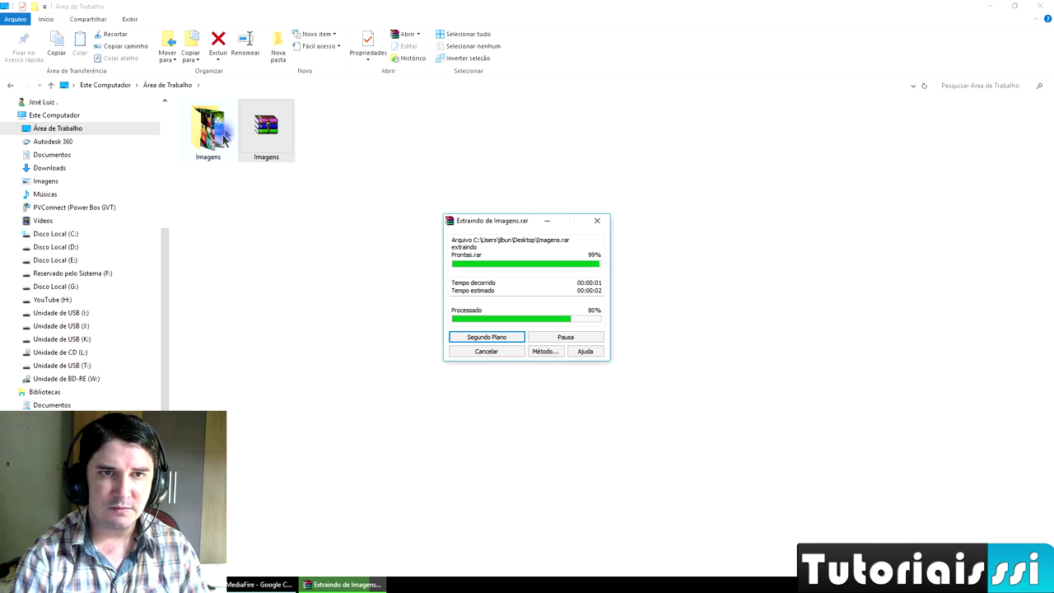
left_click(812, 177)
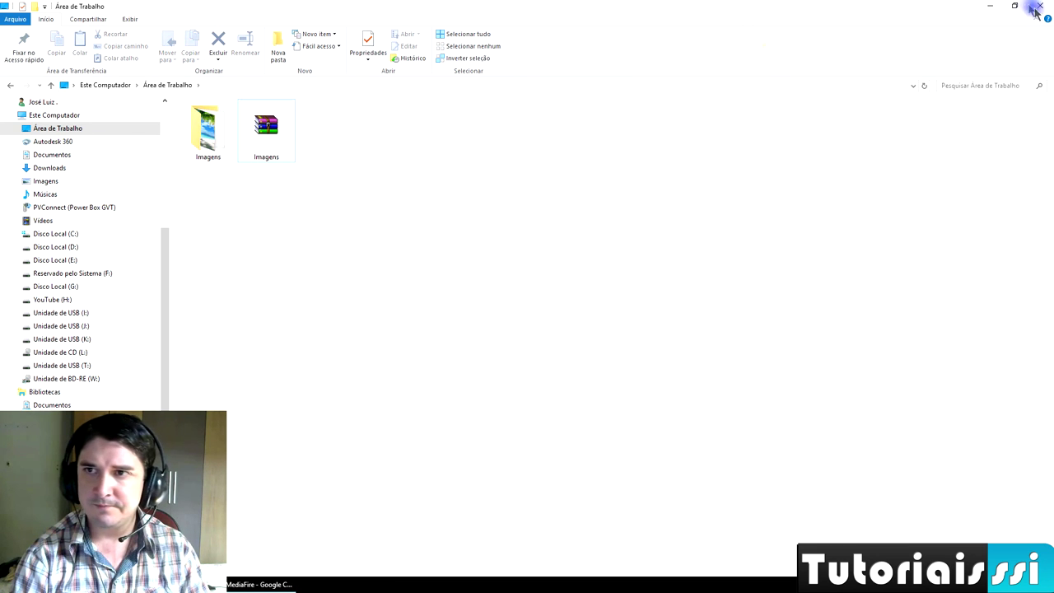
left_click(1039, 7)
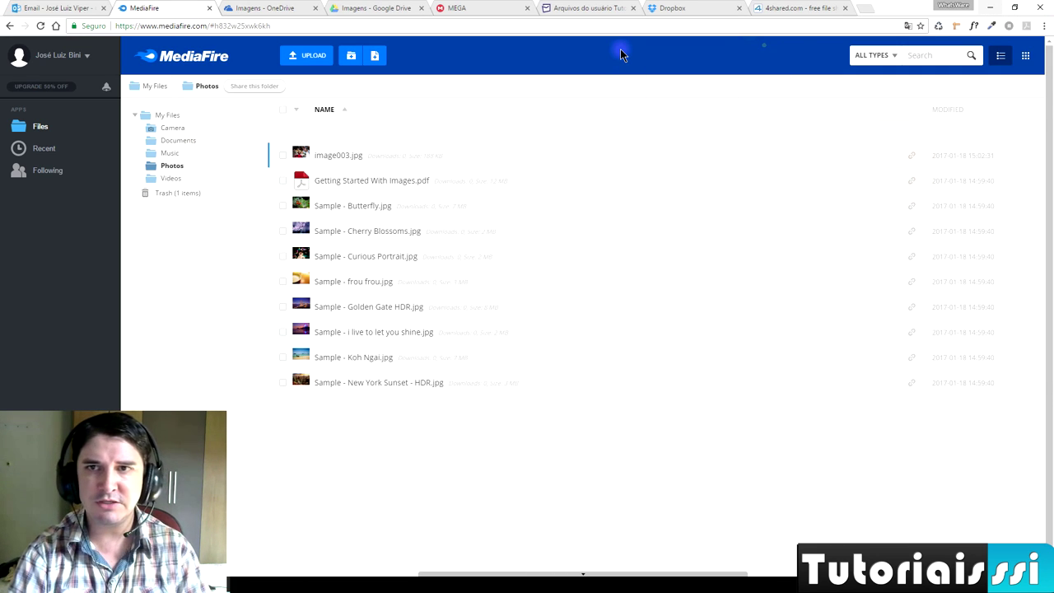